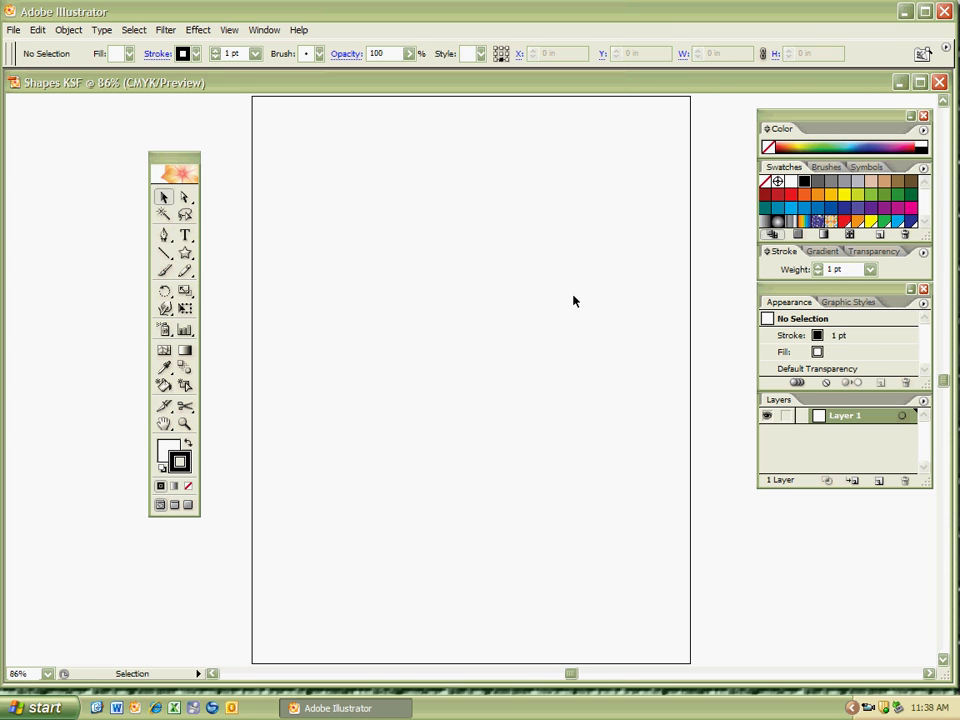
- Set the fill colour to pale green (CCF2CF) and the stroke colour to dark blue
key(p)
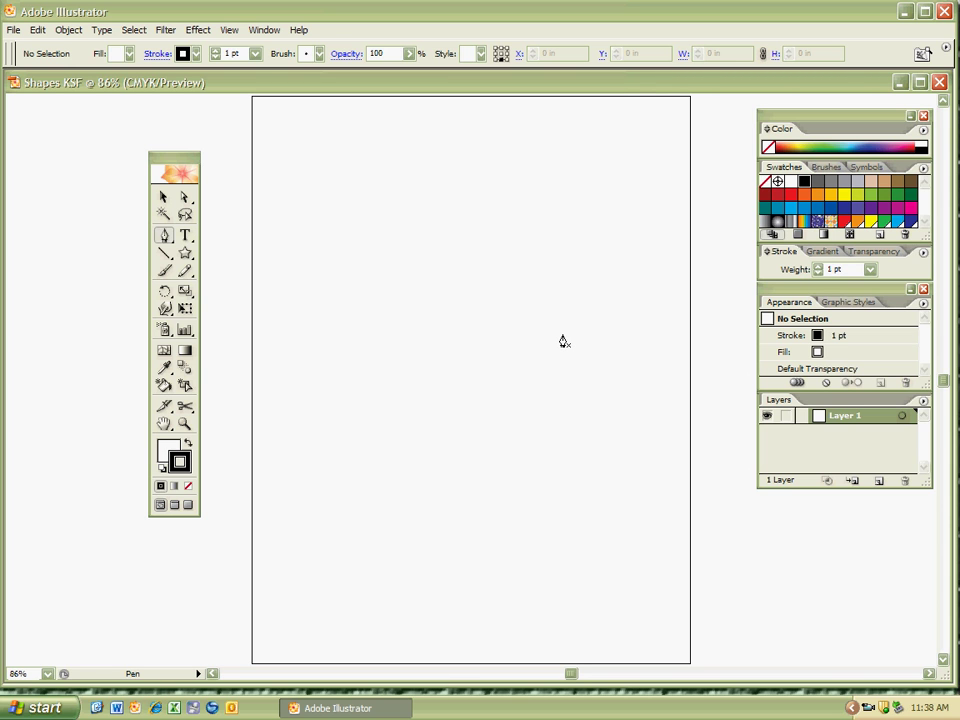
key(s)
key(x)
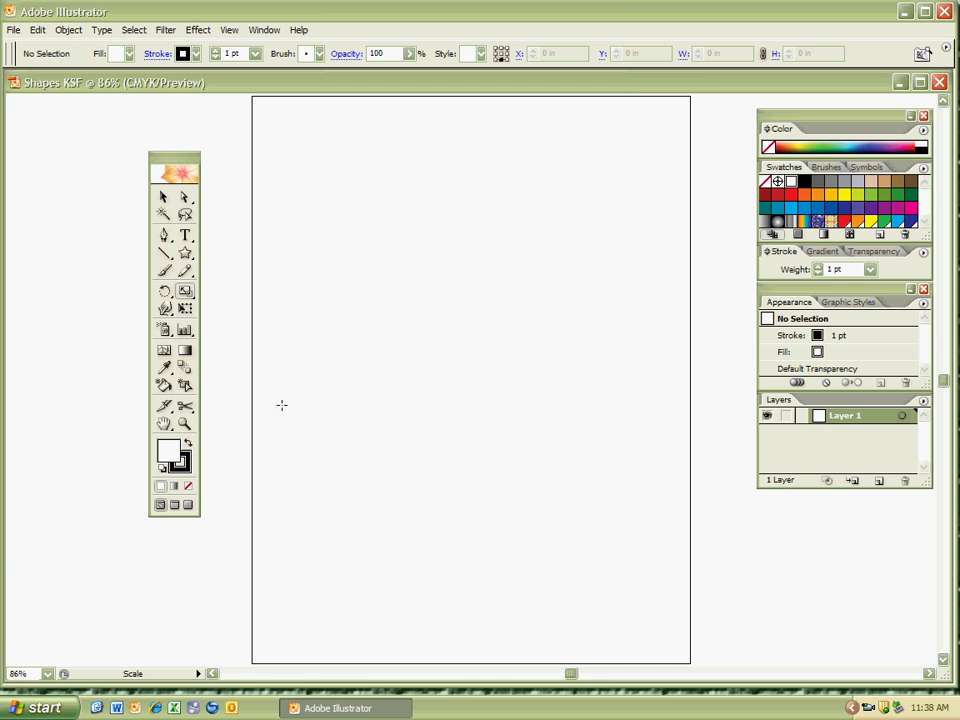
double_click(167, 460)
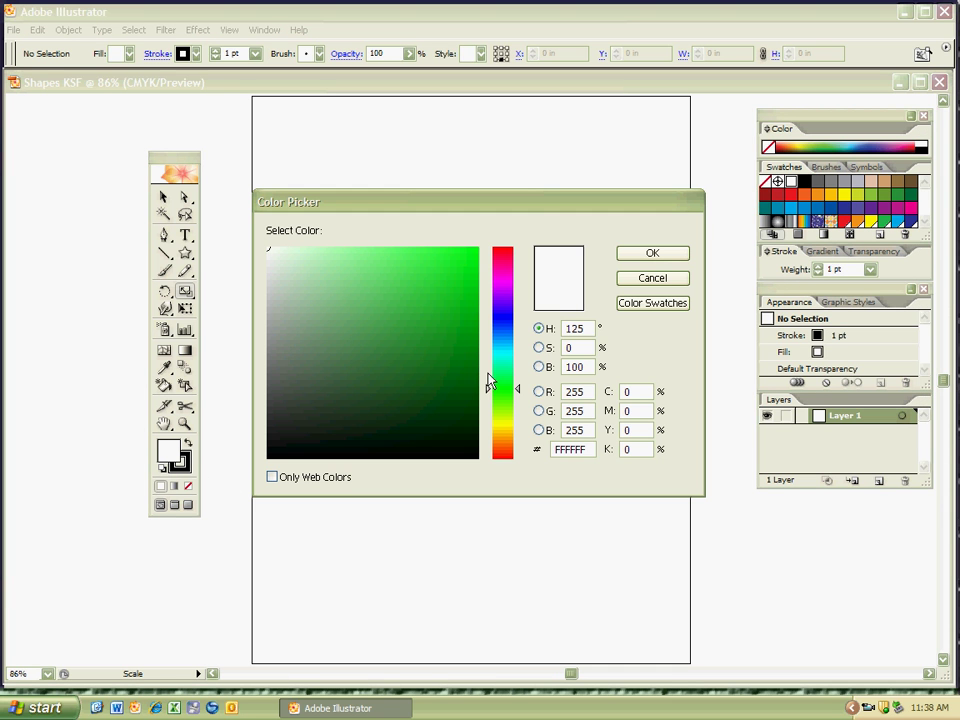
click(300, 259)
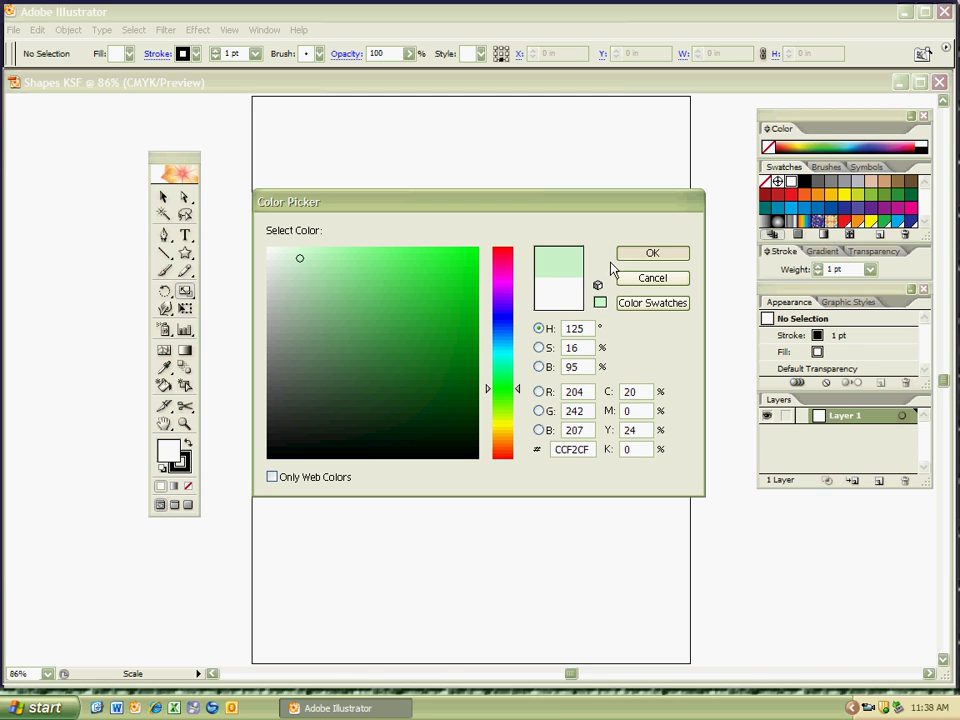
key(Return)
key(x)
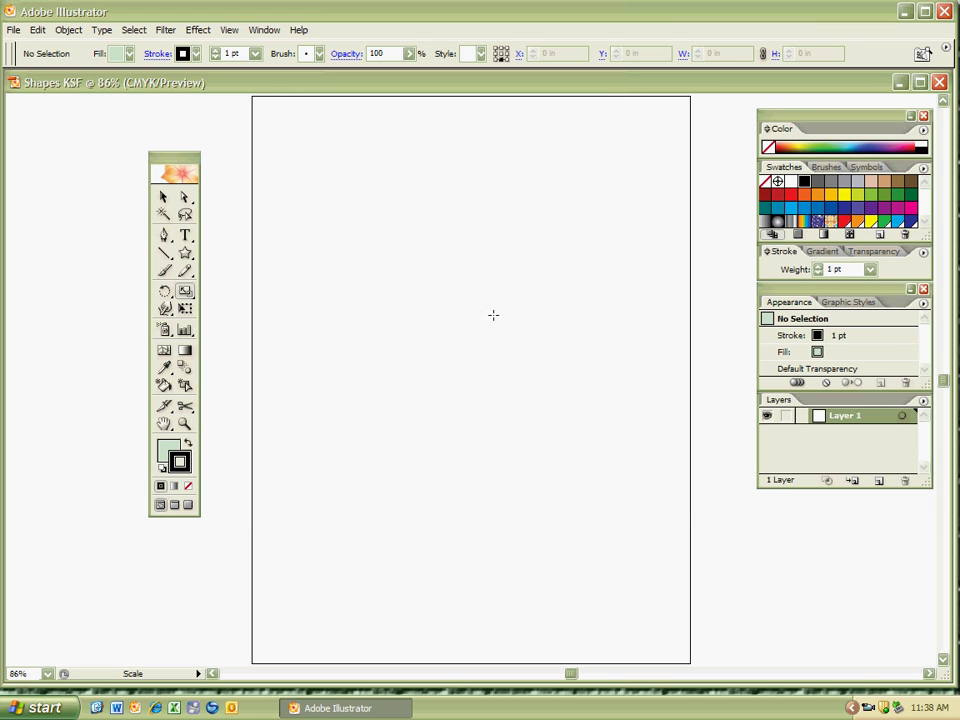
click(841, 208)
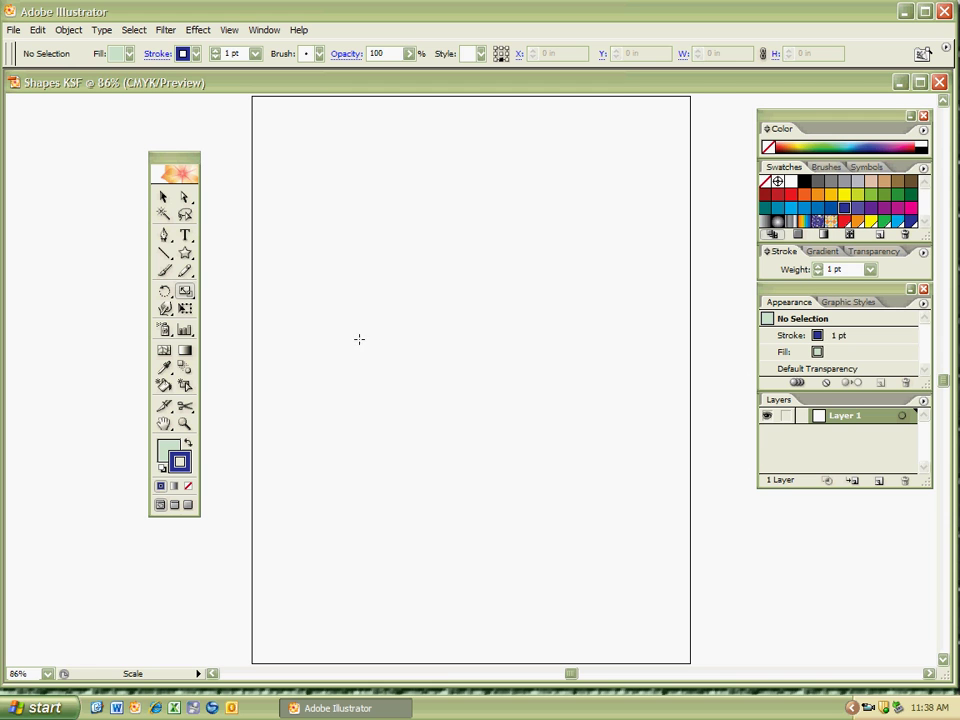
- Draw an irregular polygon with the Pen tool, placing eight corner points around the page centre
key(p)
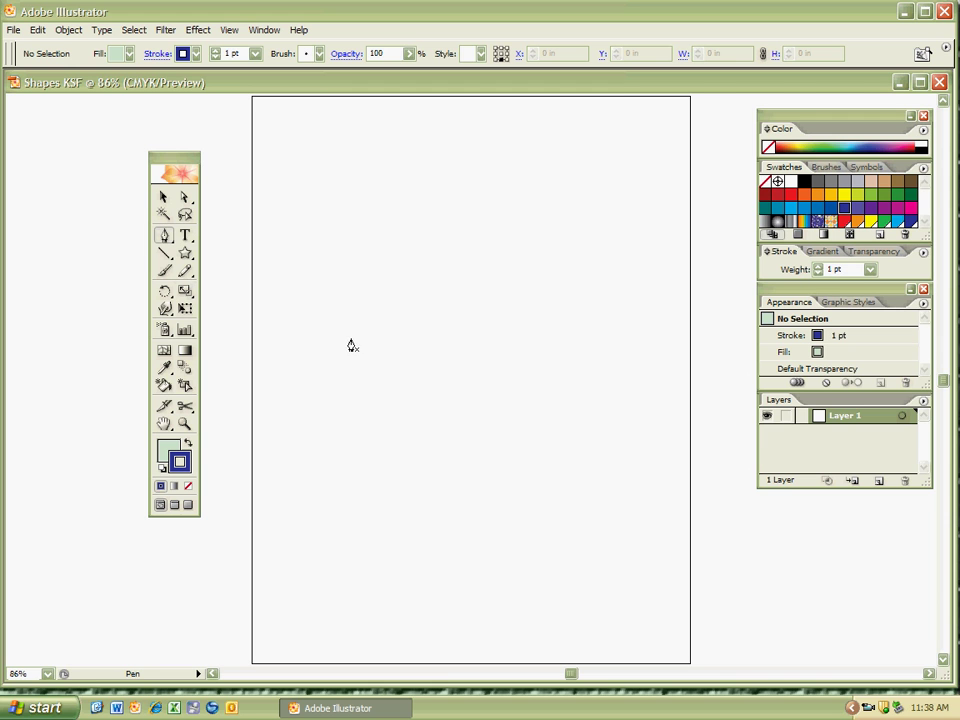
click(356, 253)
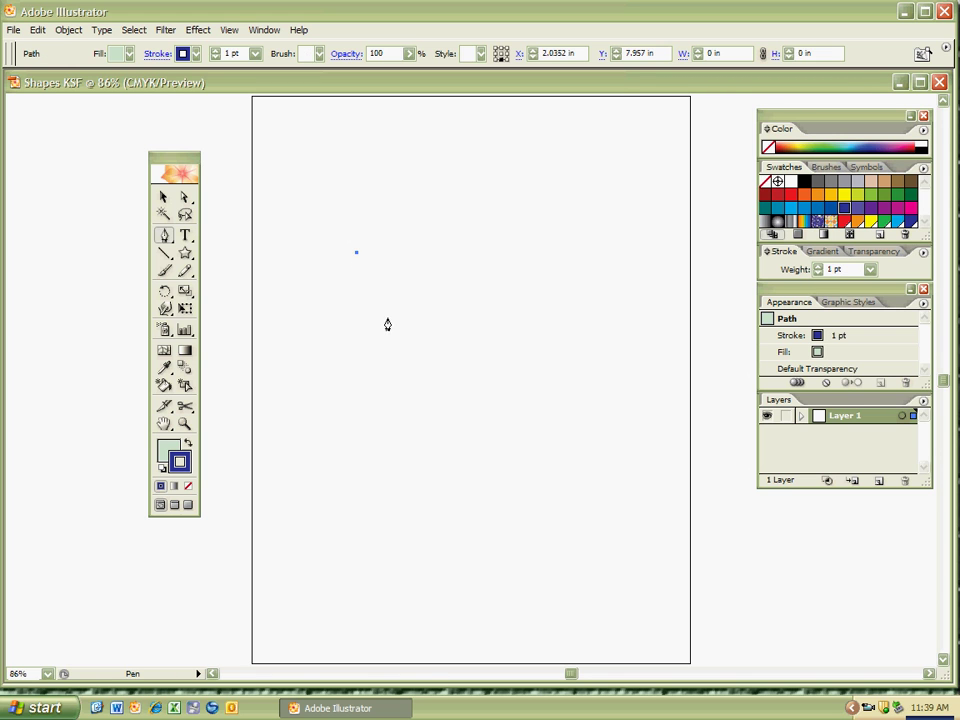
click(552, 243)
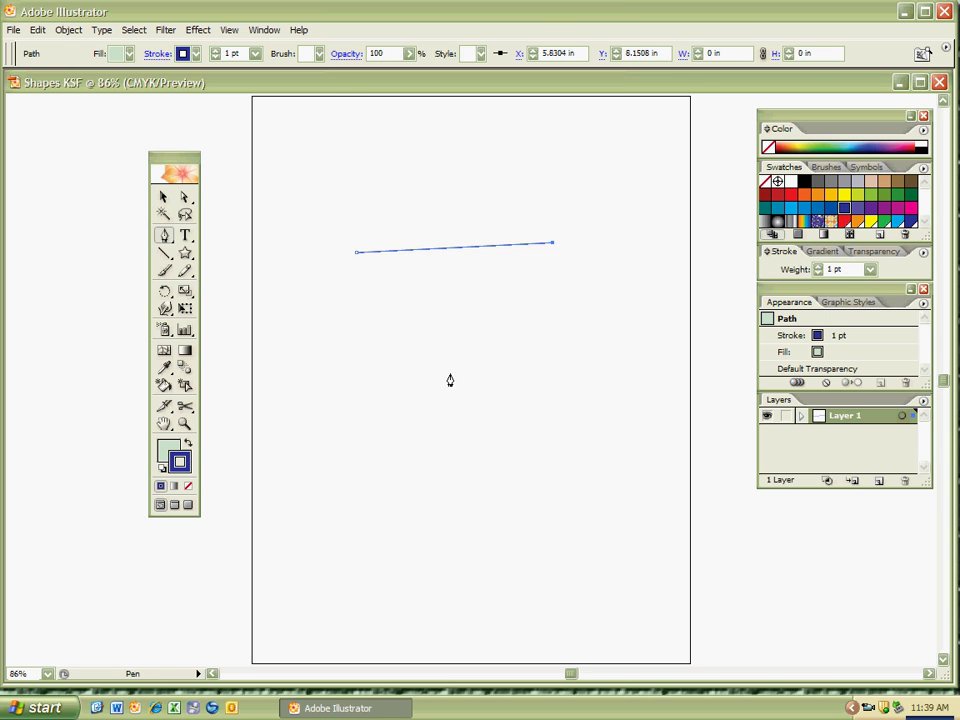
click(628, 318)
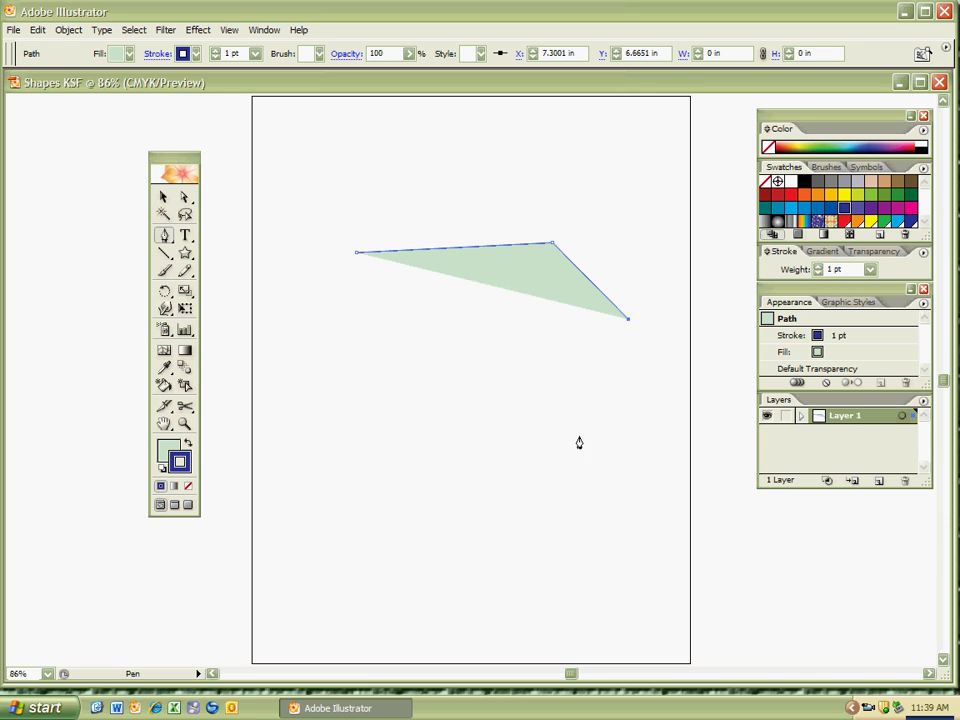
click(611, 422)
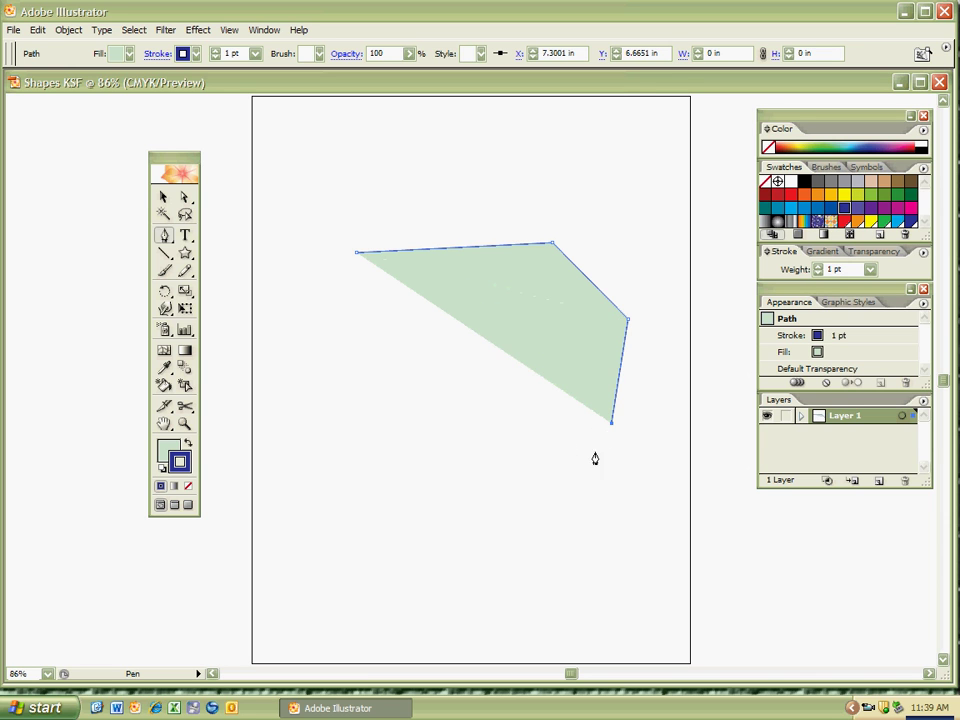
click(486, 518)
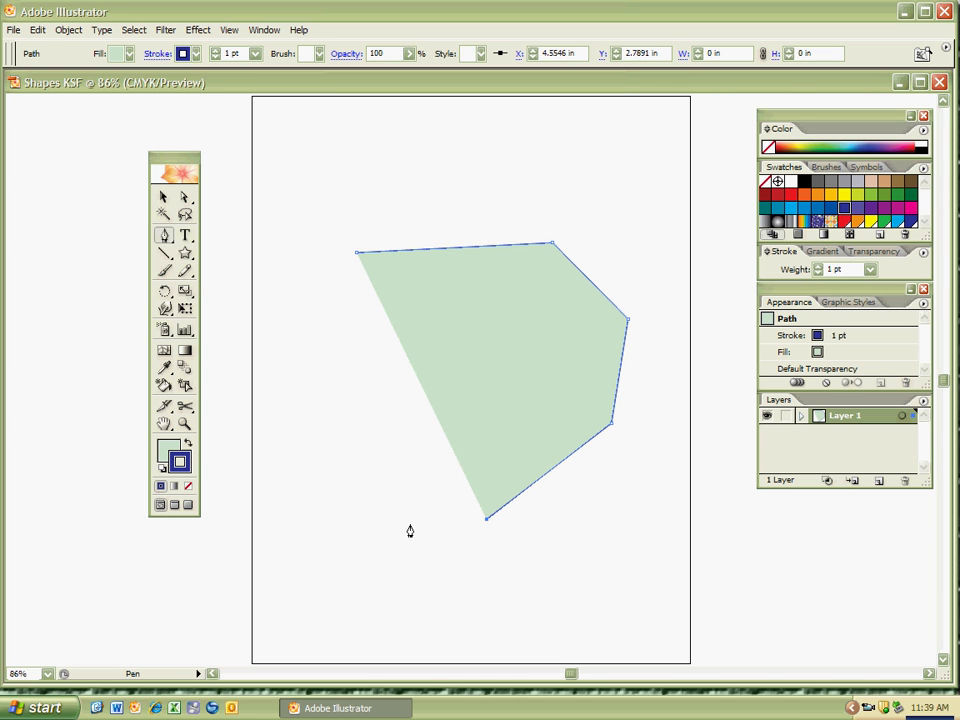
click(427, 518)
click(364, 428)
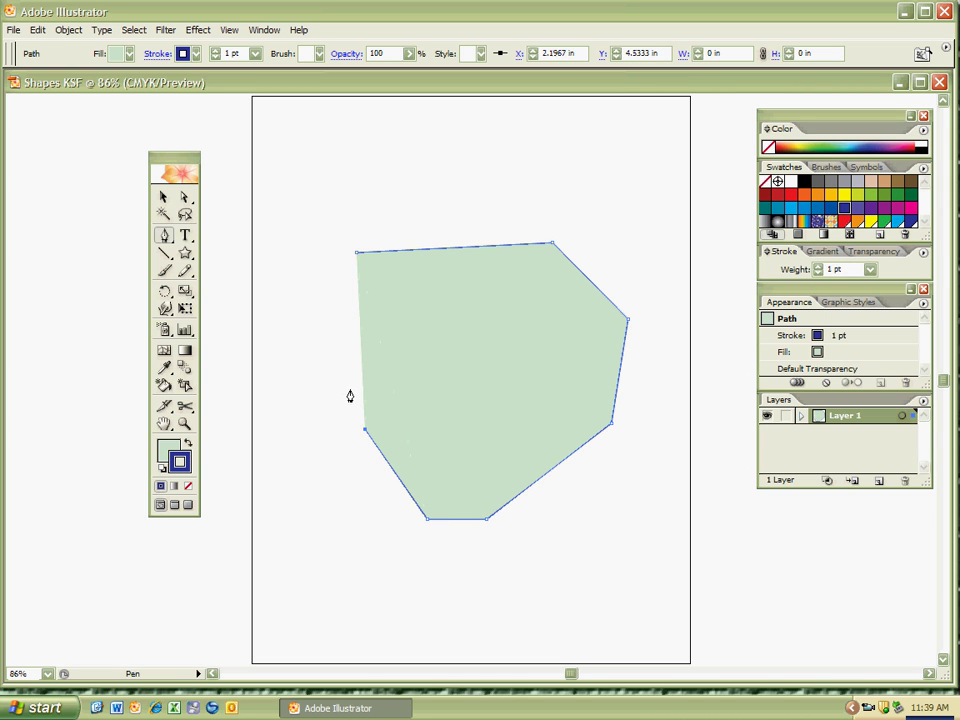
click(339, 321)
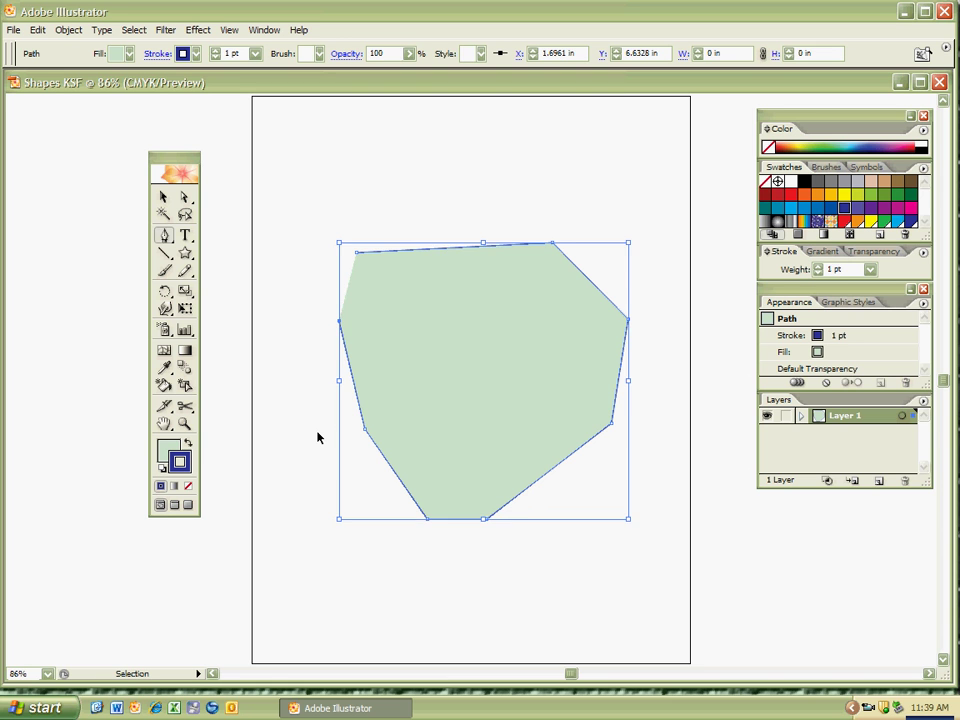
- Close the polygon at its starting point and zoom in to check the joined corner
key(ctrl+plus)
key(ctrl+plus)
key(space)
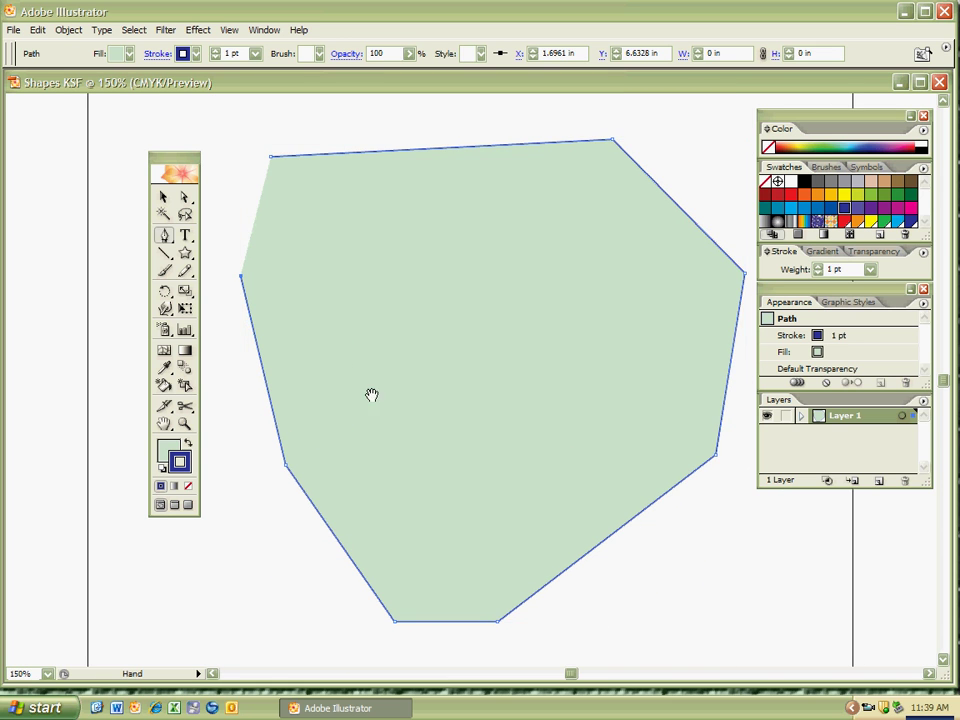
drag(371, 396, 414, 467)
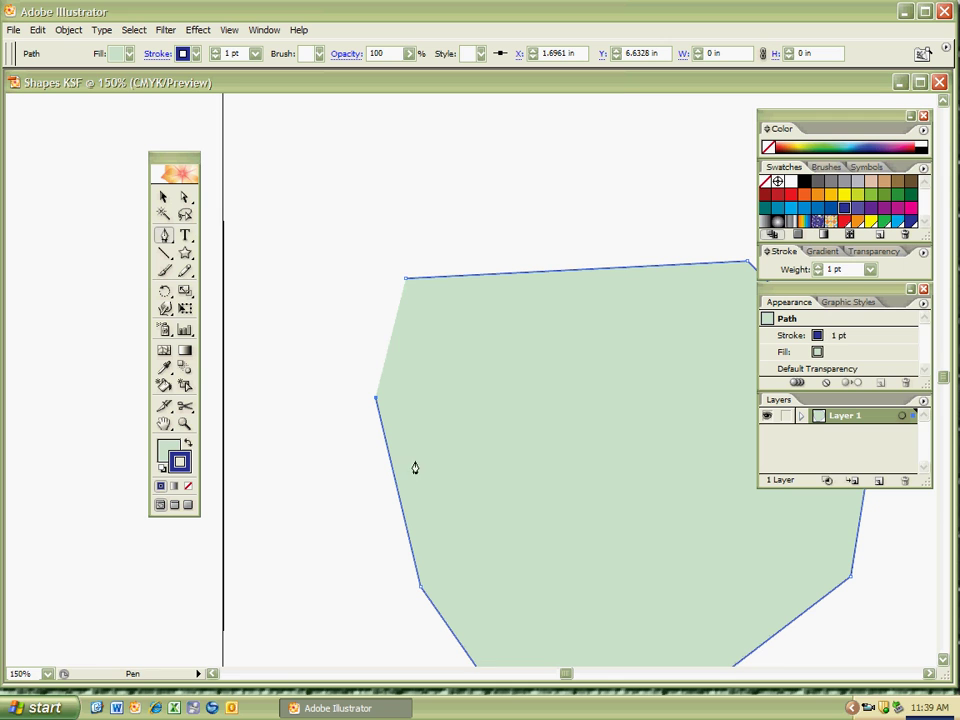
click(406, 282)
key(z)
drag(390, 268, 482, 332)
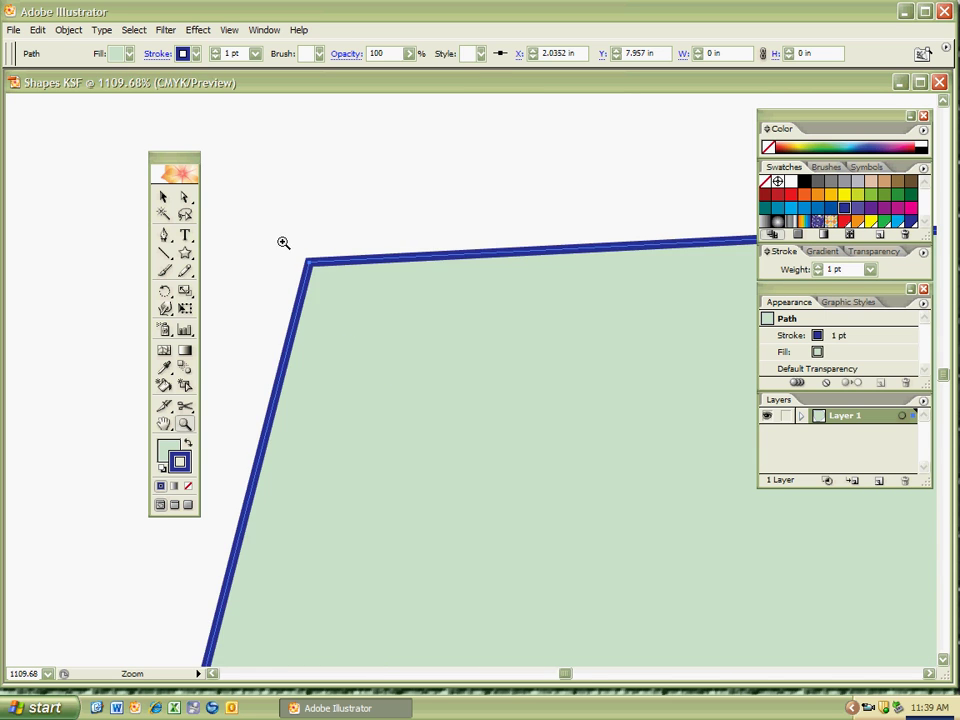
drag(283, 242, 369, 319)
key(v)
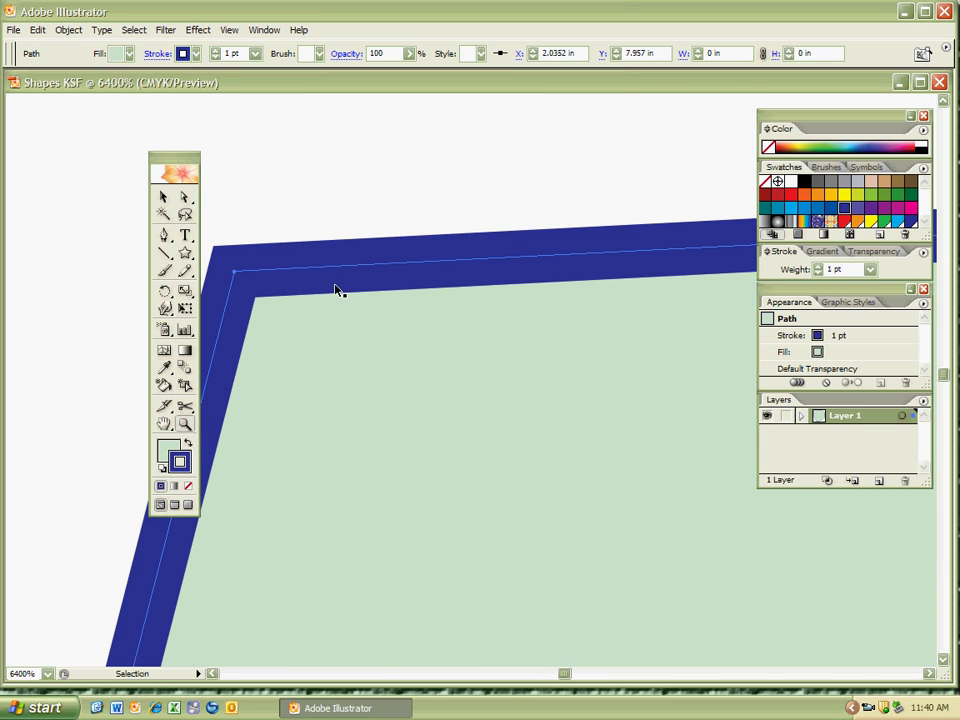
key(ctrl+0)
key(z)
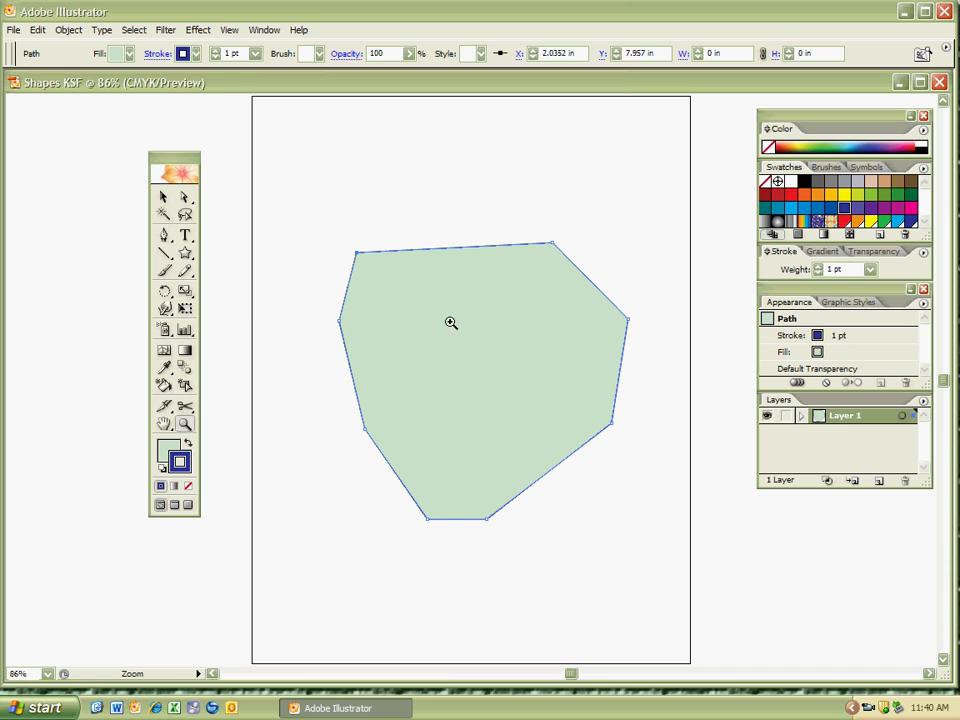
- Set the polygon's stroke weight to 5 pt, then deselect and reselect it to check
click(255, 53)
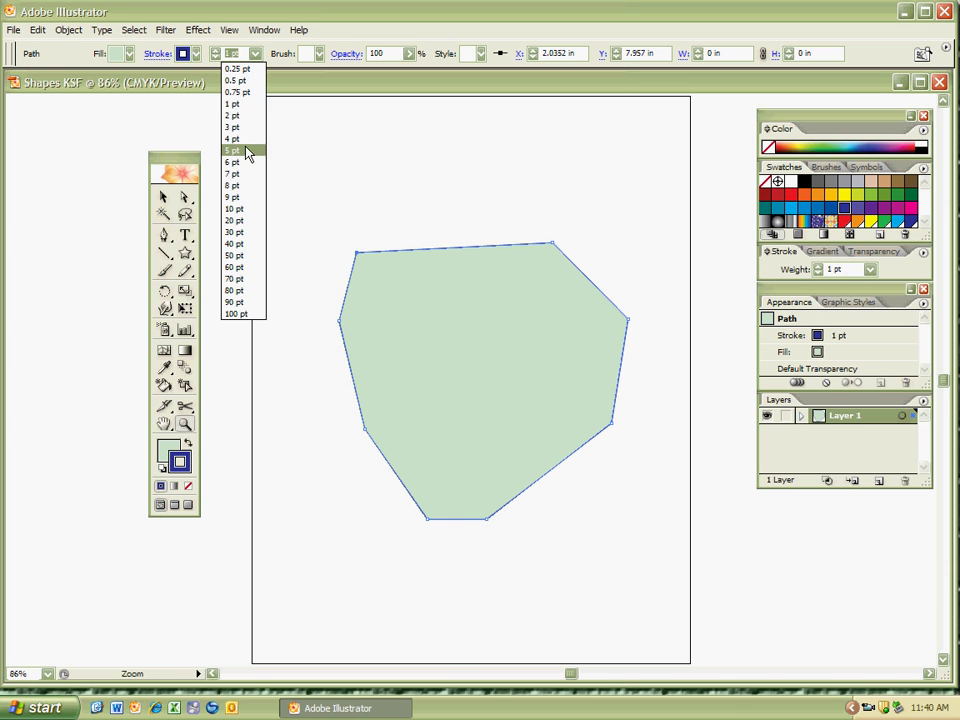
click(250, 150)
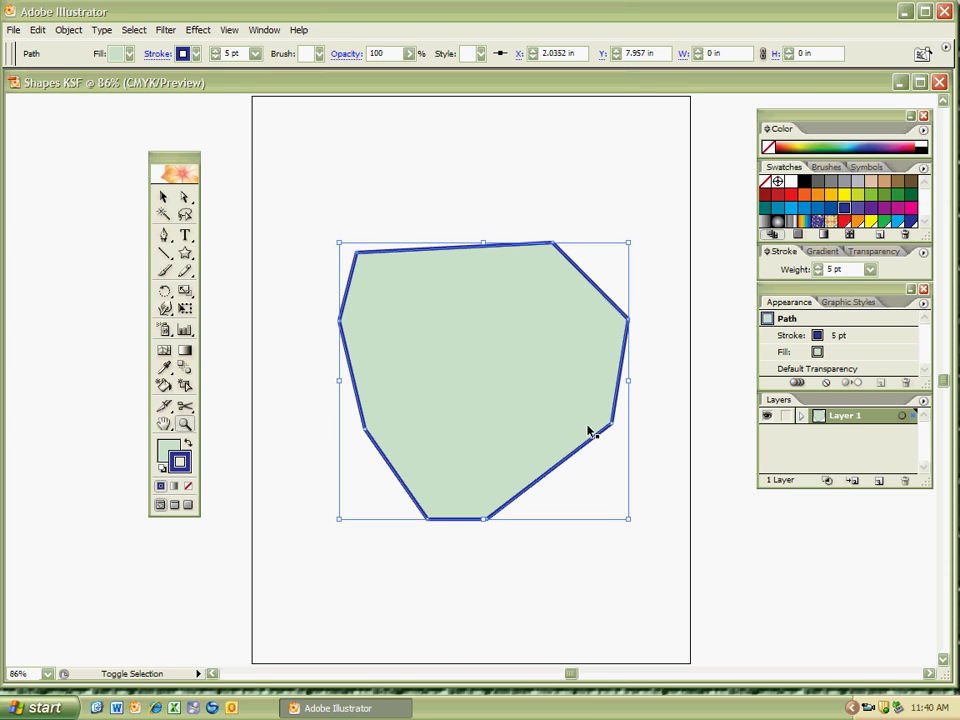
key(ctrl+shift+a)
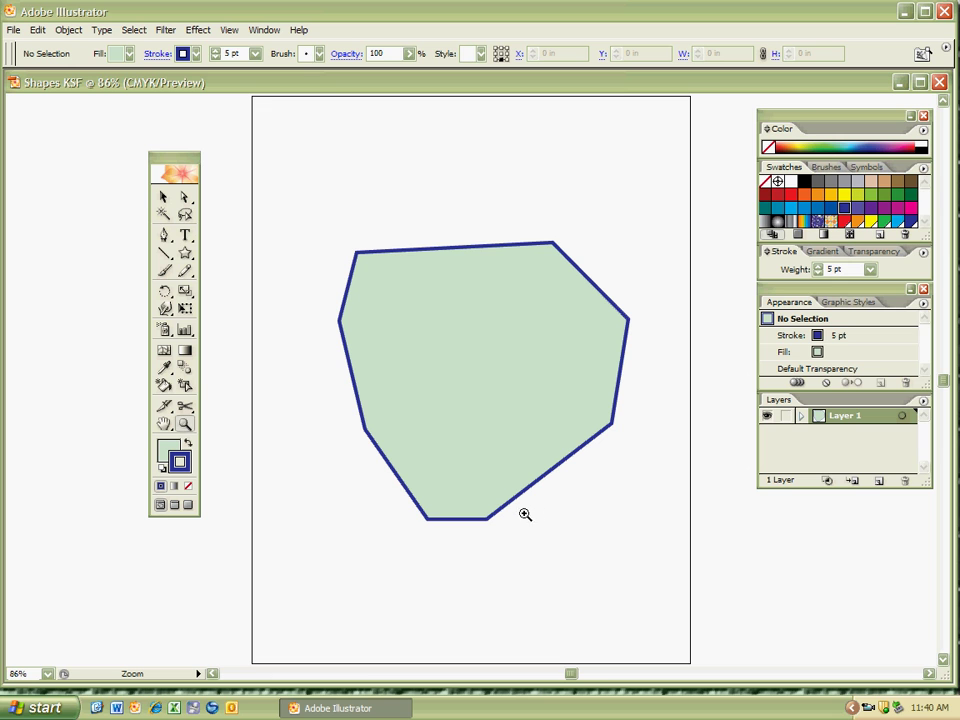
ctrl+click(467, 358)
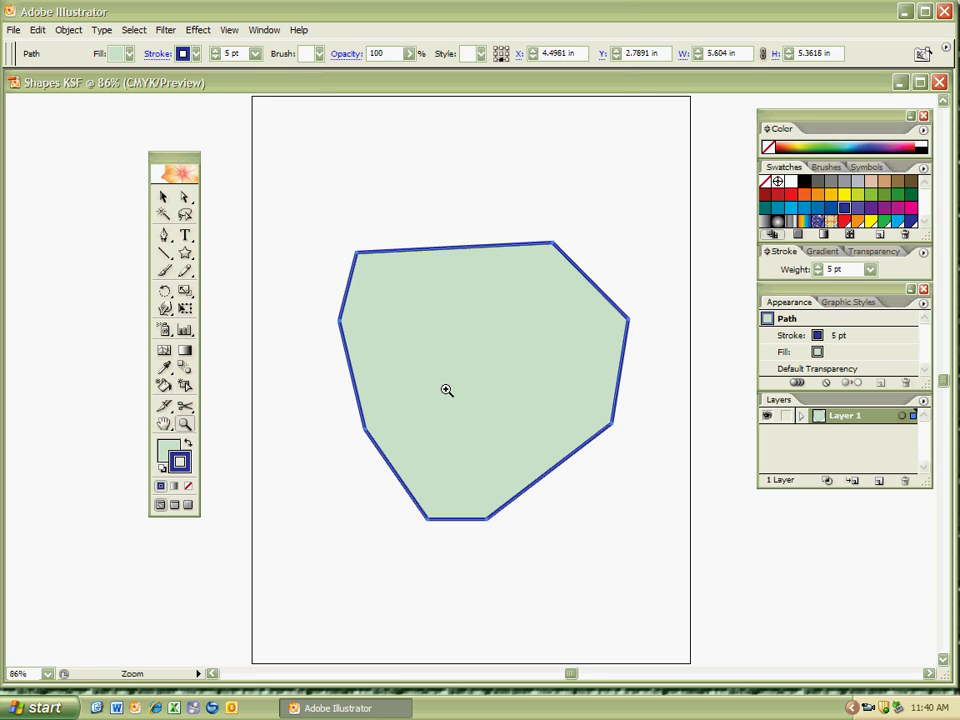
- Delete the polygon and start a new Pen path with a rounded top, curved right side and straight bottom
key(Delete)
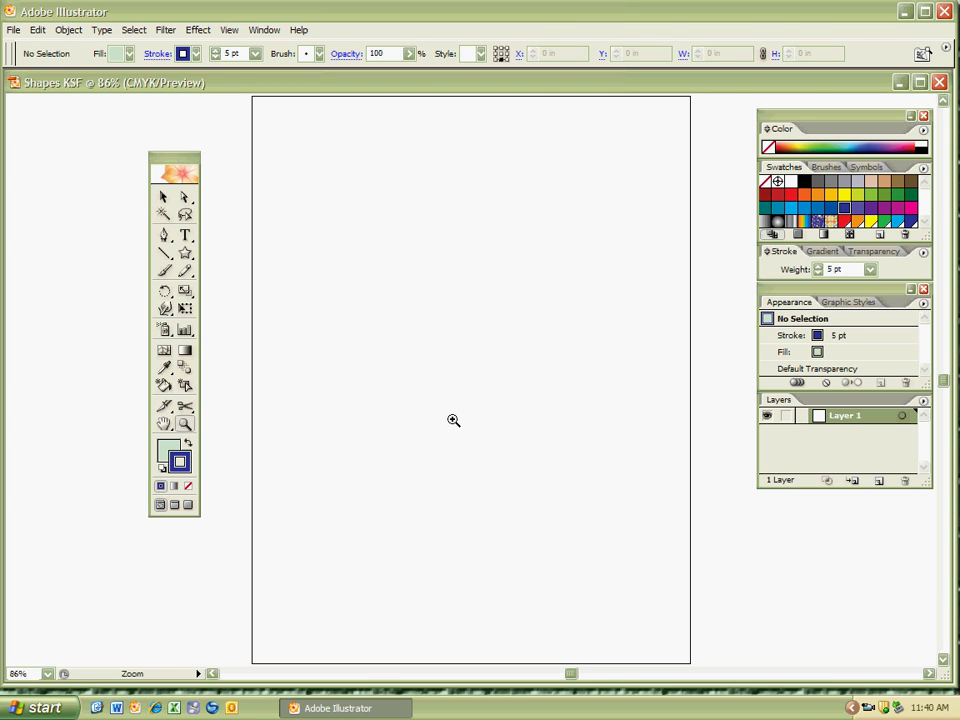
key(p)
click(328, 270)
click(410, 213)
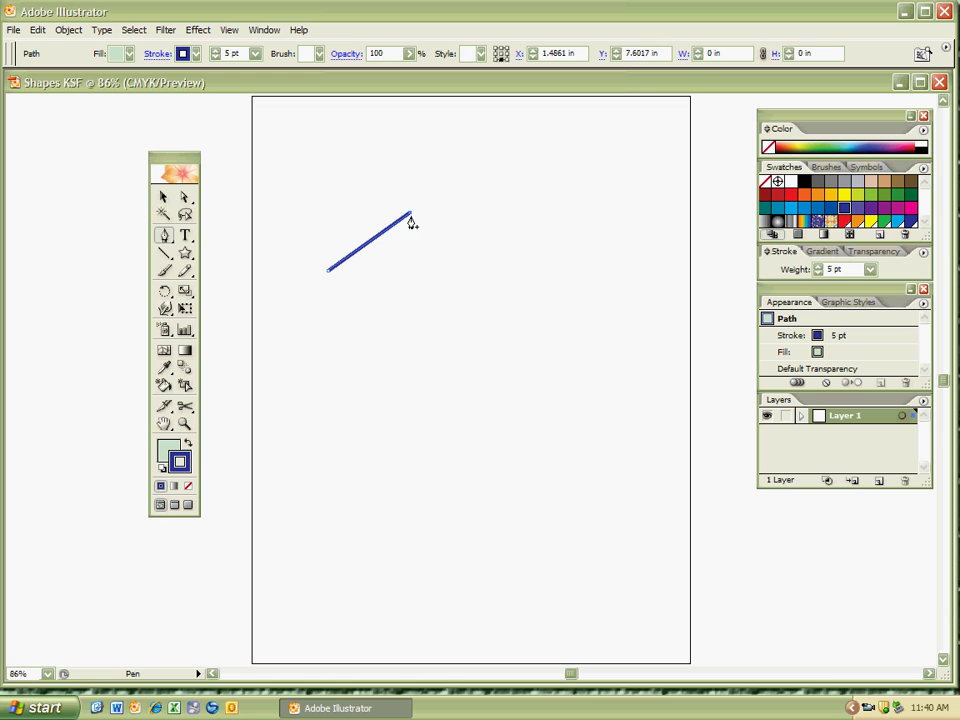
drag(553, 229, 608, 302)
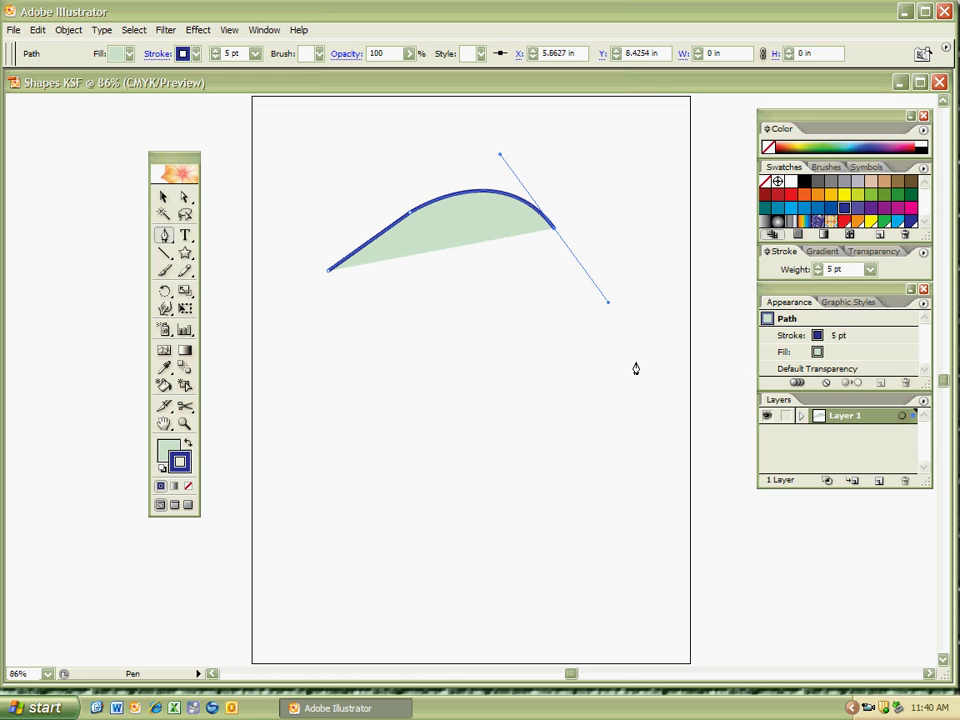
click(635, 361)
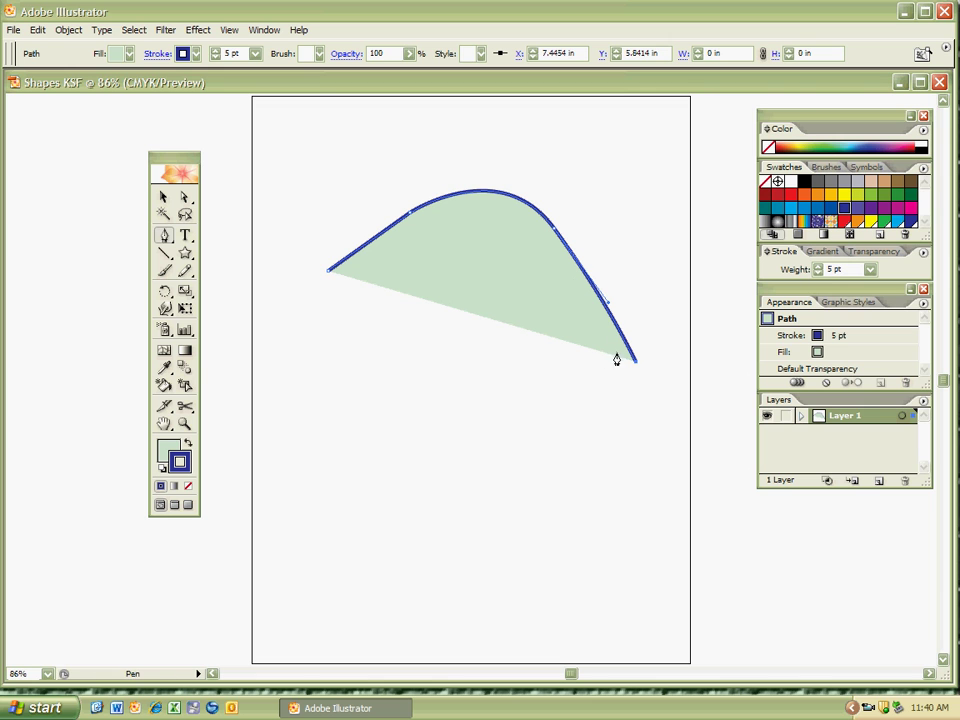
drag(613, 474, 552, 521)
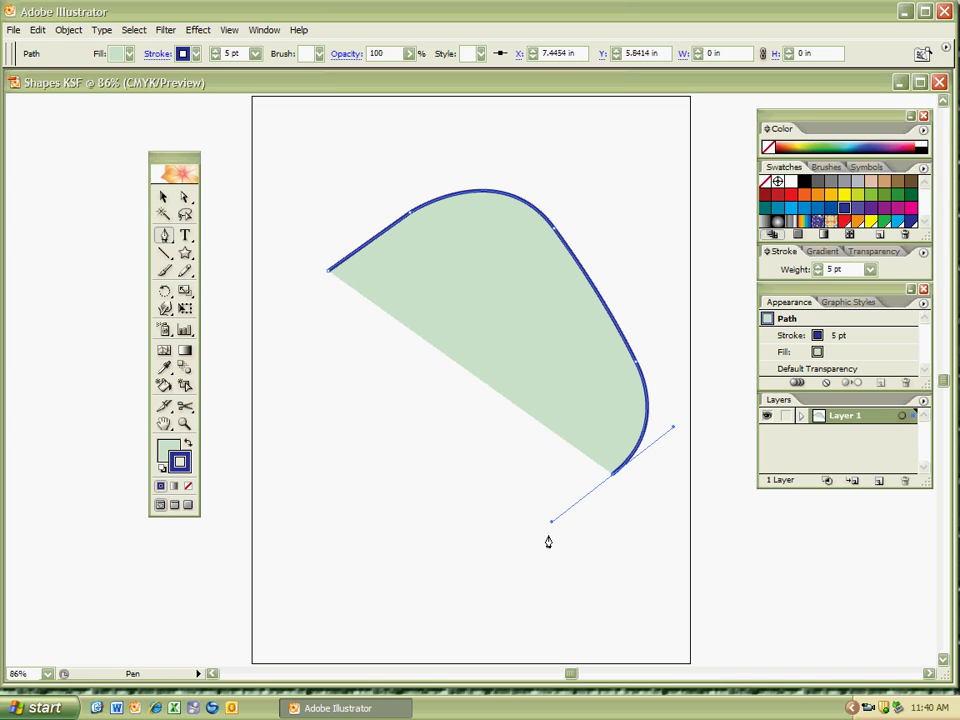
drag(580, 571, 594, 526)
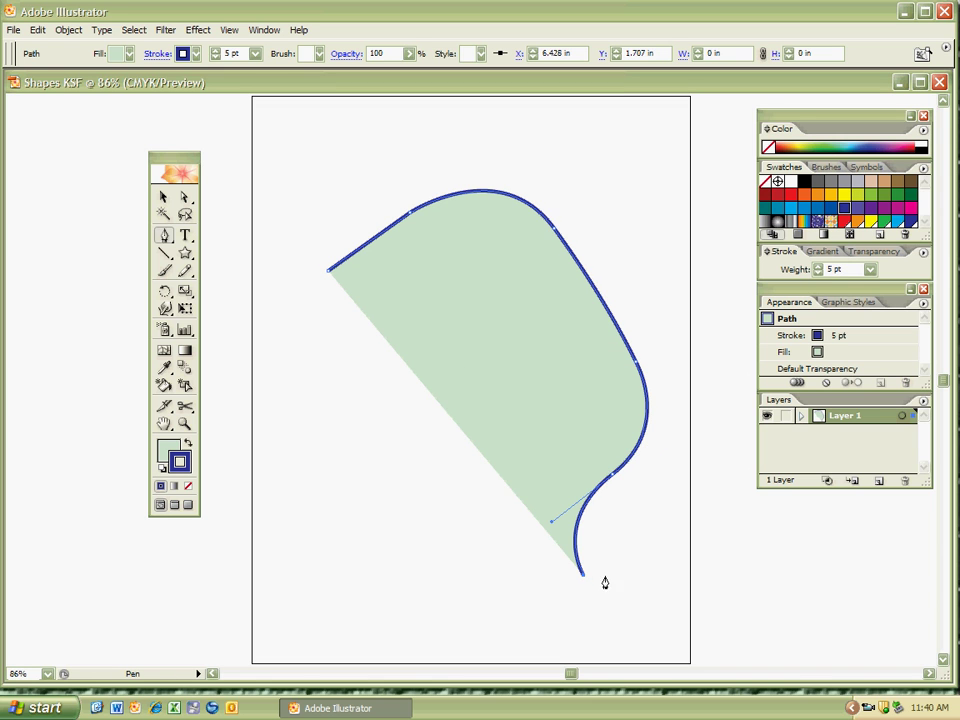
click(494, 585)
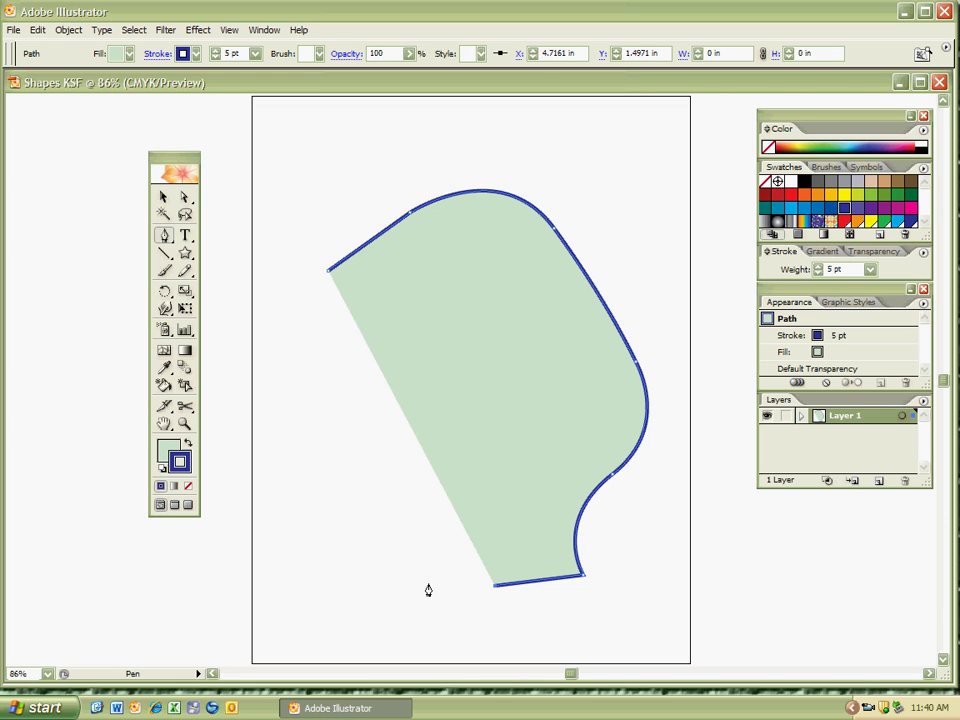
click(417, 588)
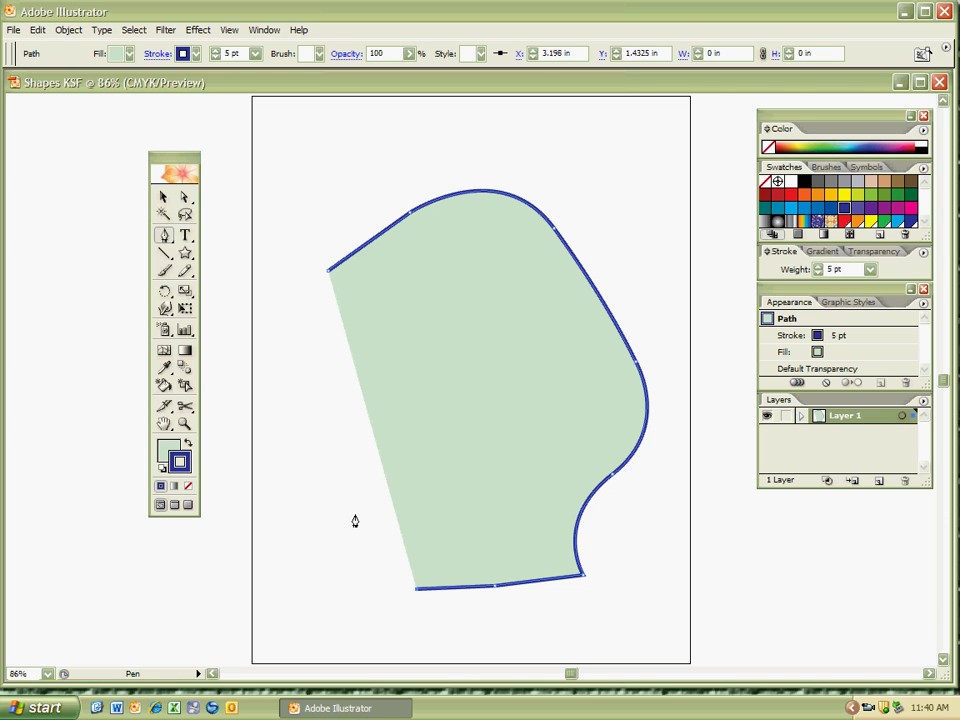
drag(352, 517, 328, 433)
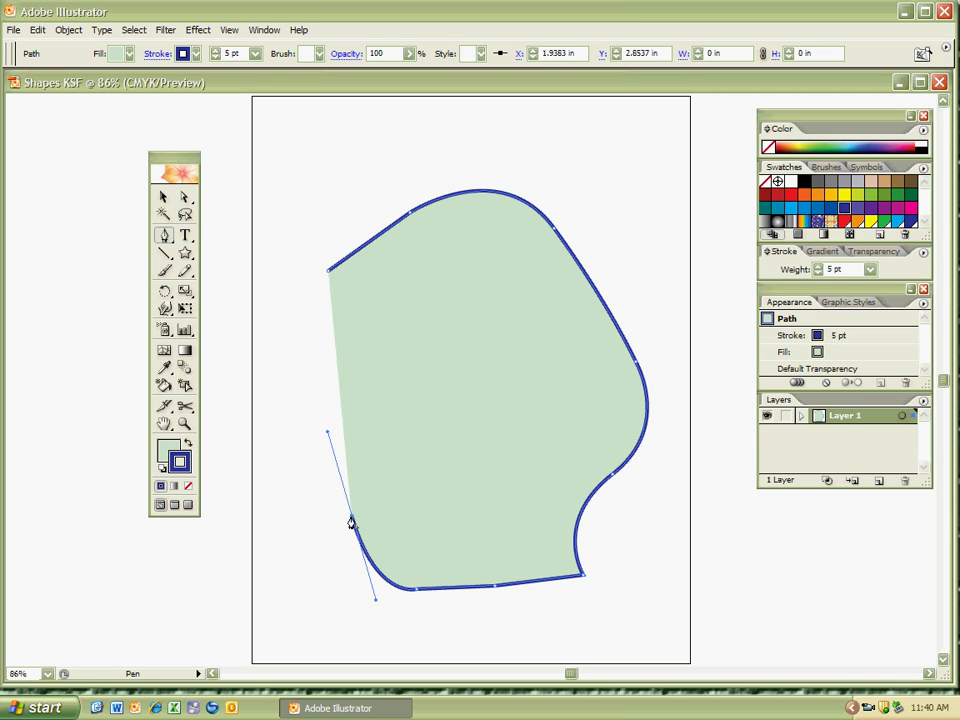
- Add an inner rounded notch and left corners, close the shape at its start, and zoom to check
click(351, 519)
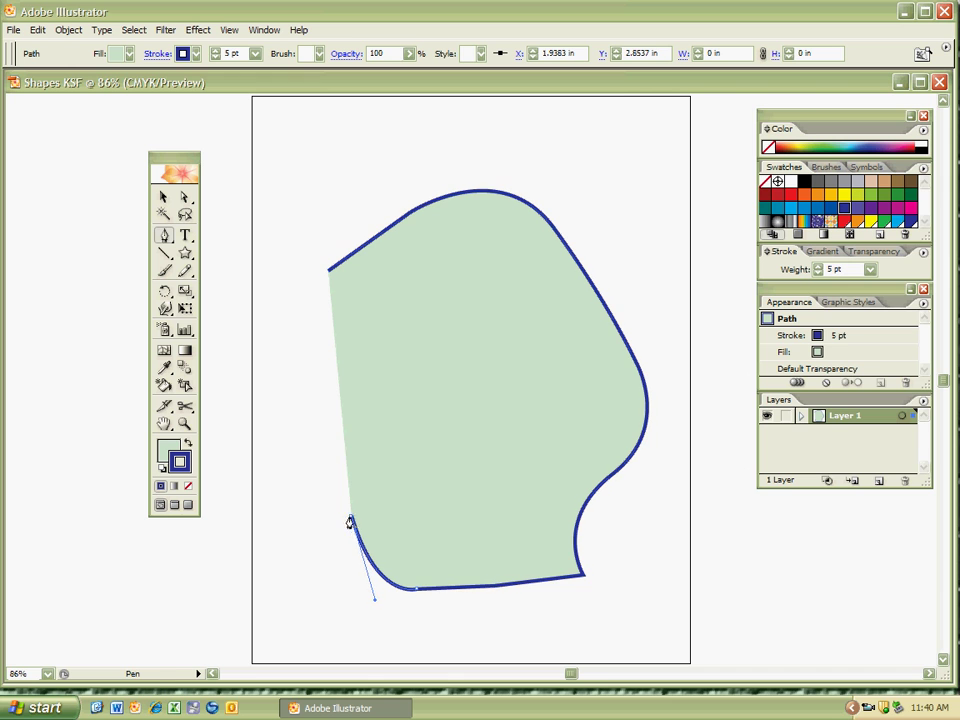
click(531, 463)
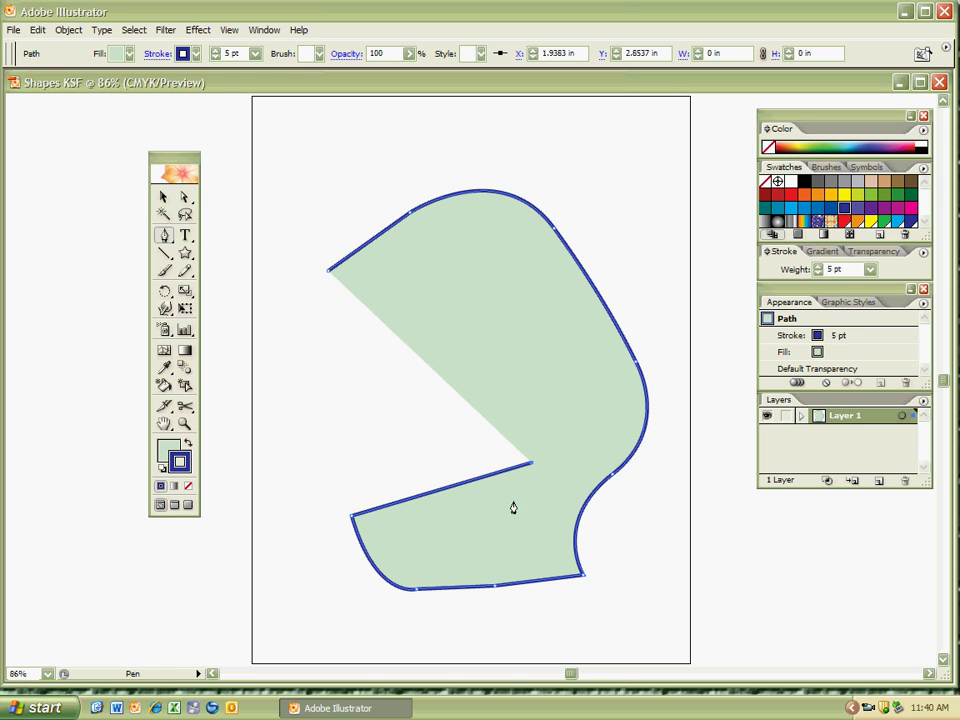
click(506, 373)
drag(448, 407, 447, 440)
drag(375, 402, 354, 381)
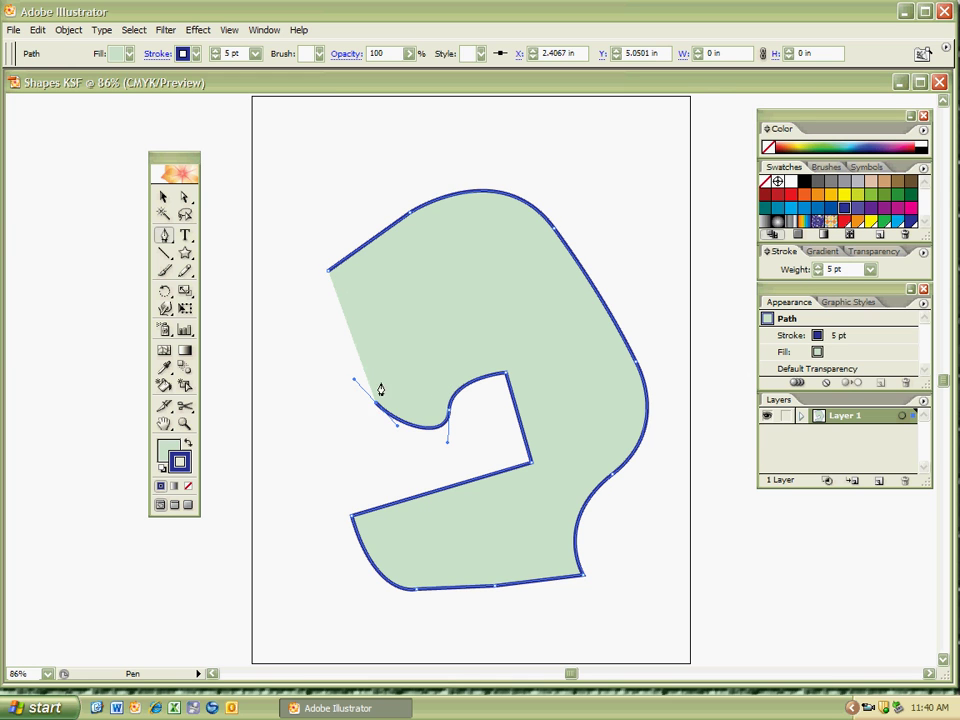
click(376, 404)
click(464, 327)
click(327, 318)
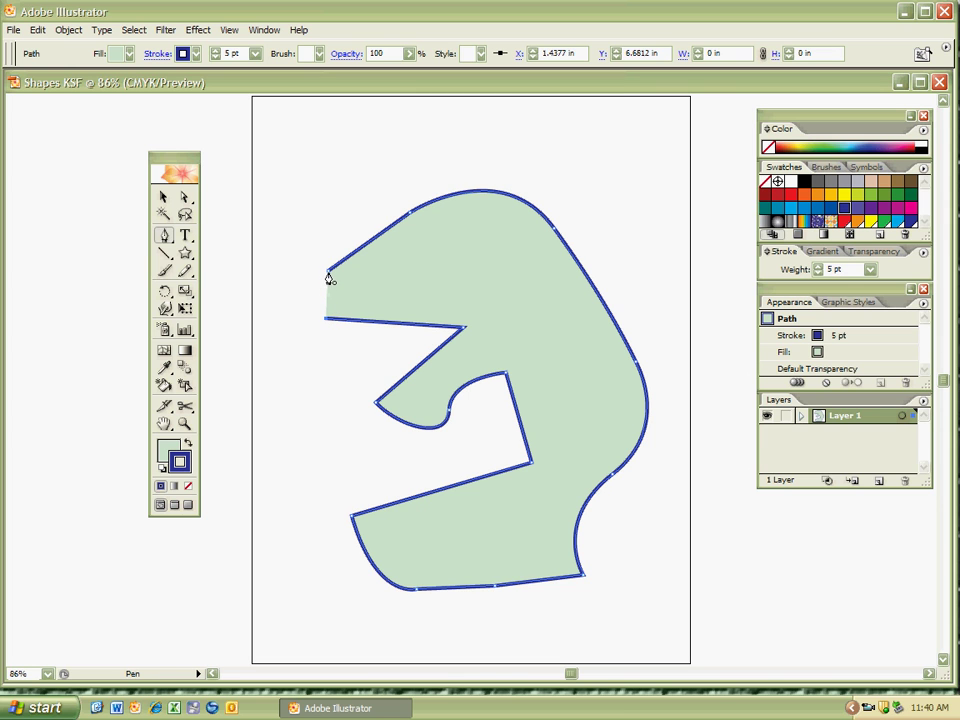
click(328, 274)
key(z)
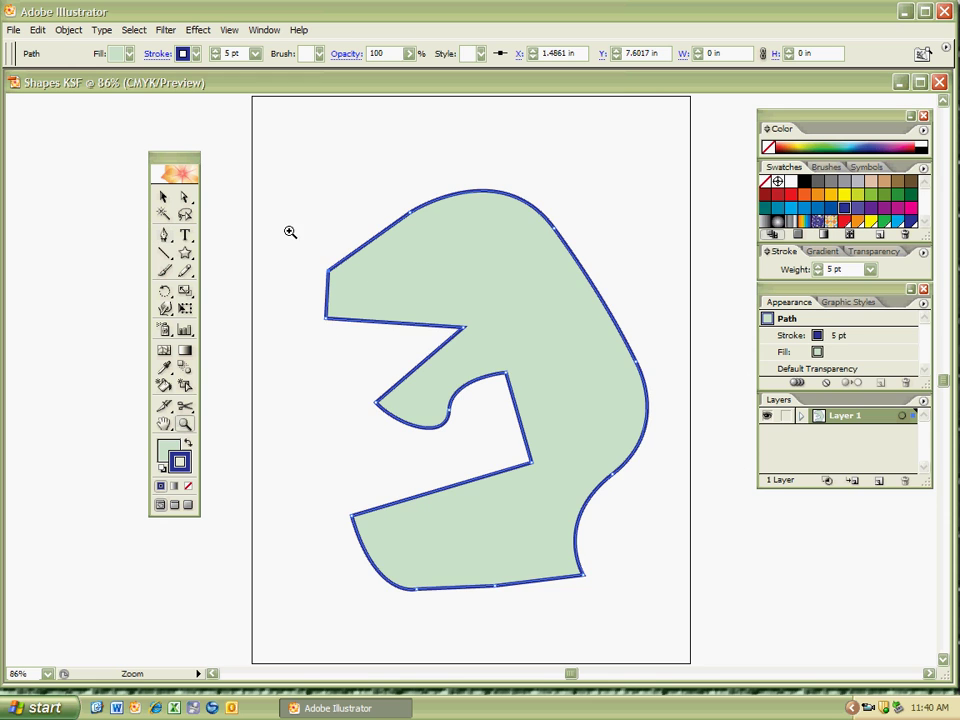
drag(290, 232, 410, 329)
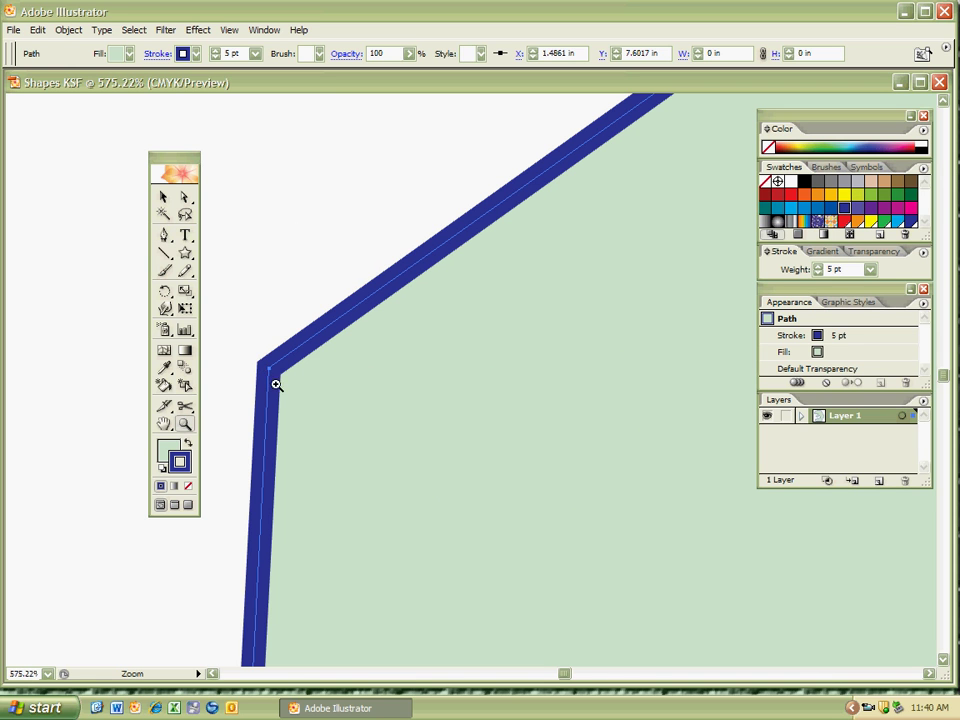
key(ctrl+0)
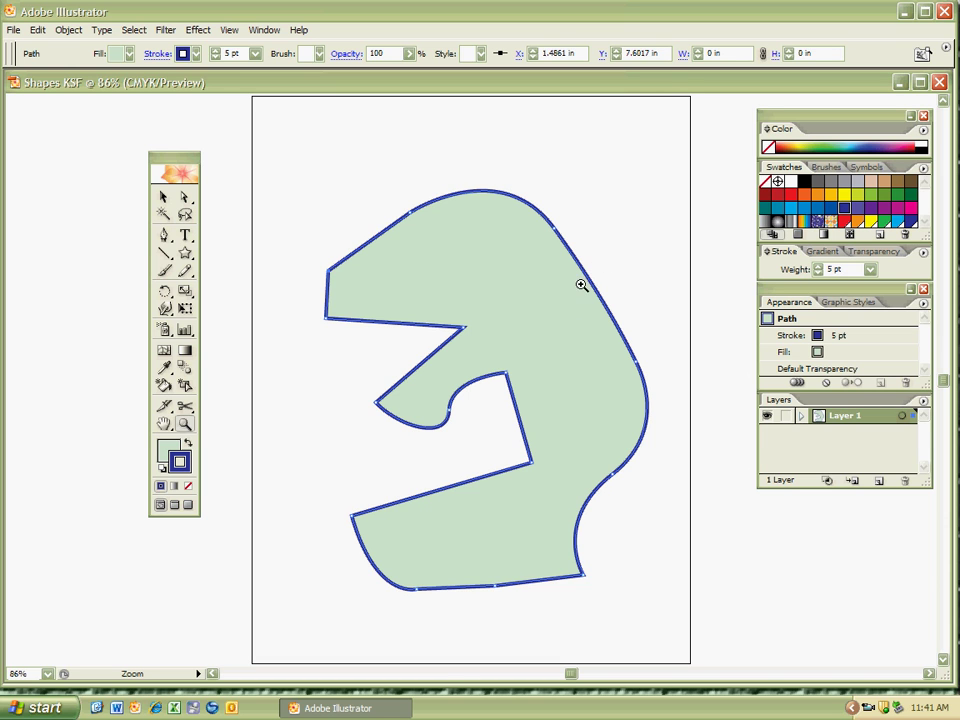
- Delete the shape and draw a new path with a curved top, right-side corners and rounded bottom
key(Delete)
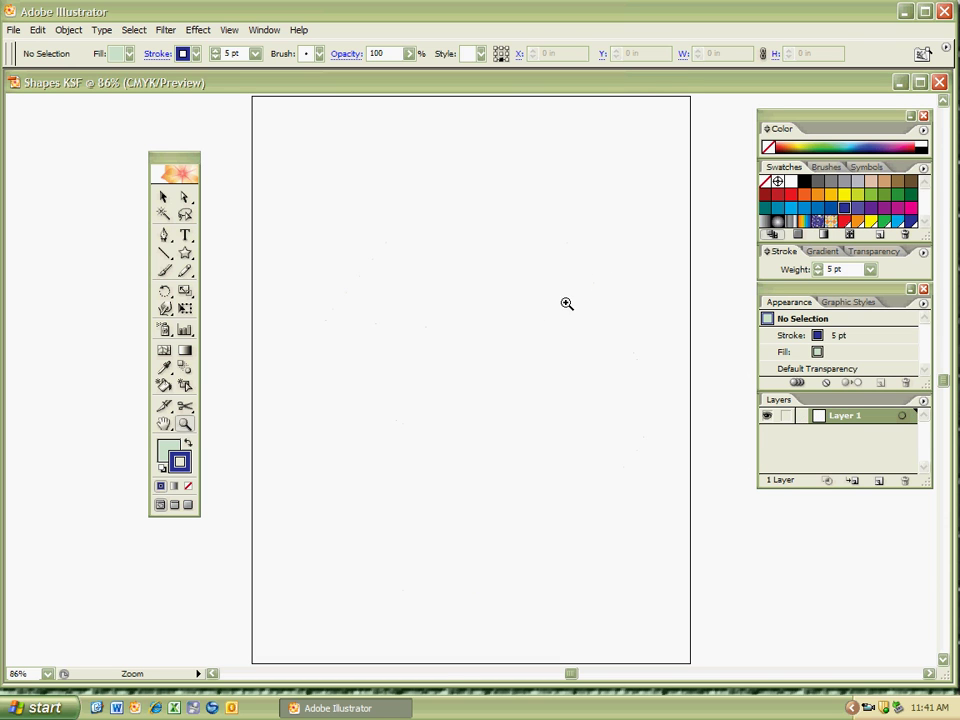
key(p)
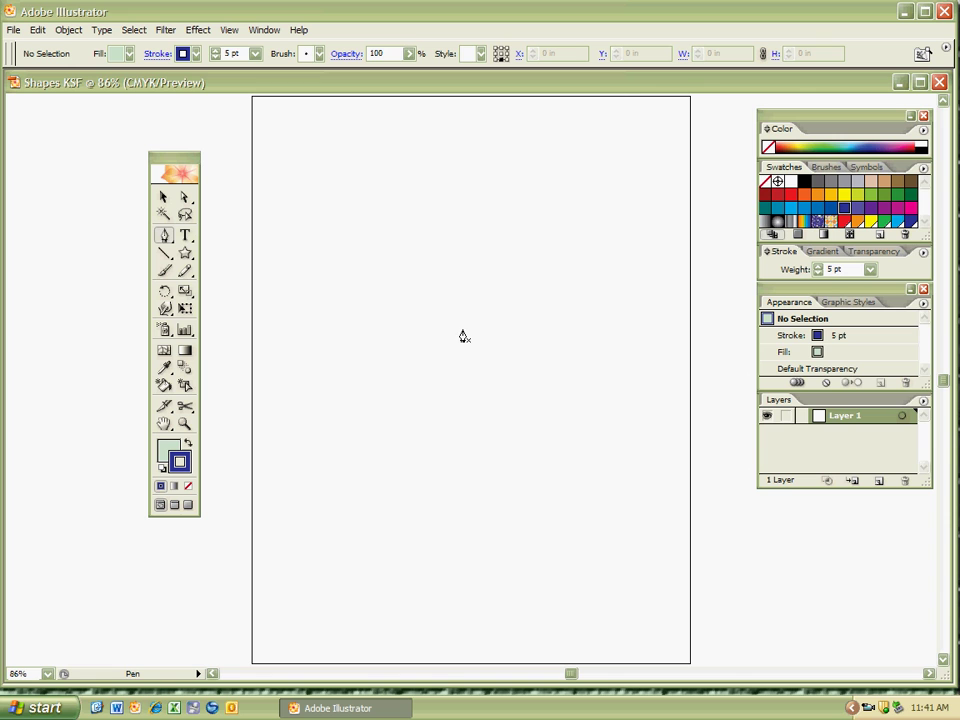
click(367, 240)
drag(505, 226, 555, 279)
click(615, 327)
click(582, 398)
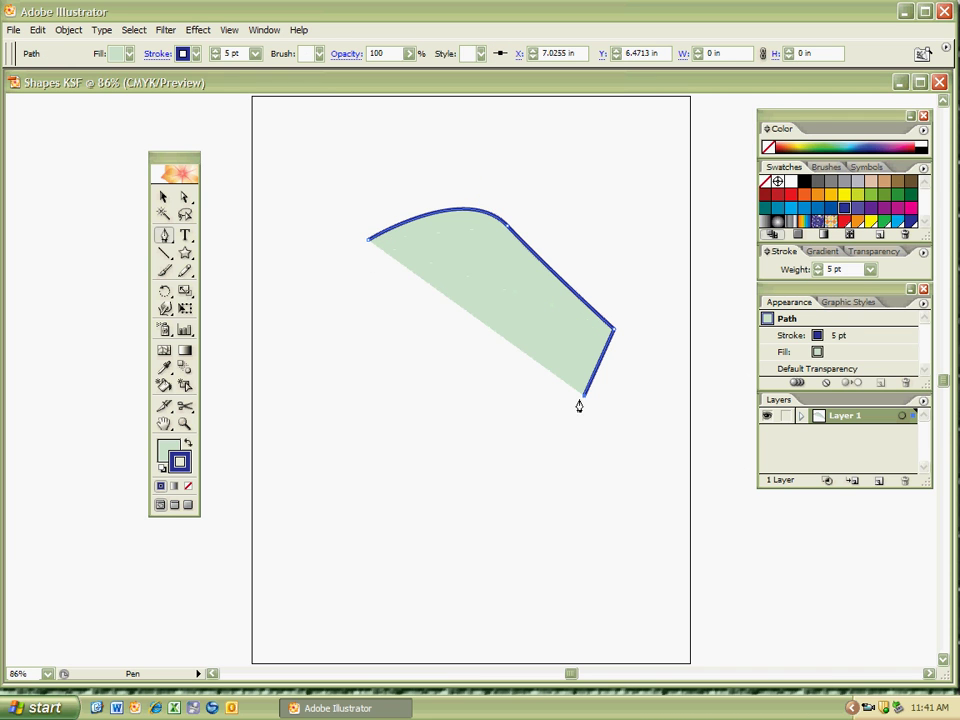
click(534, 473)
drag(482, 553, 391, 561)
click(378, 479)
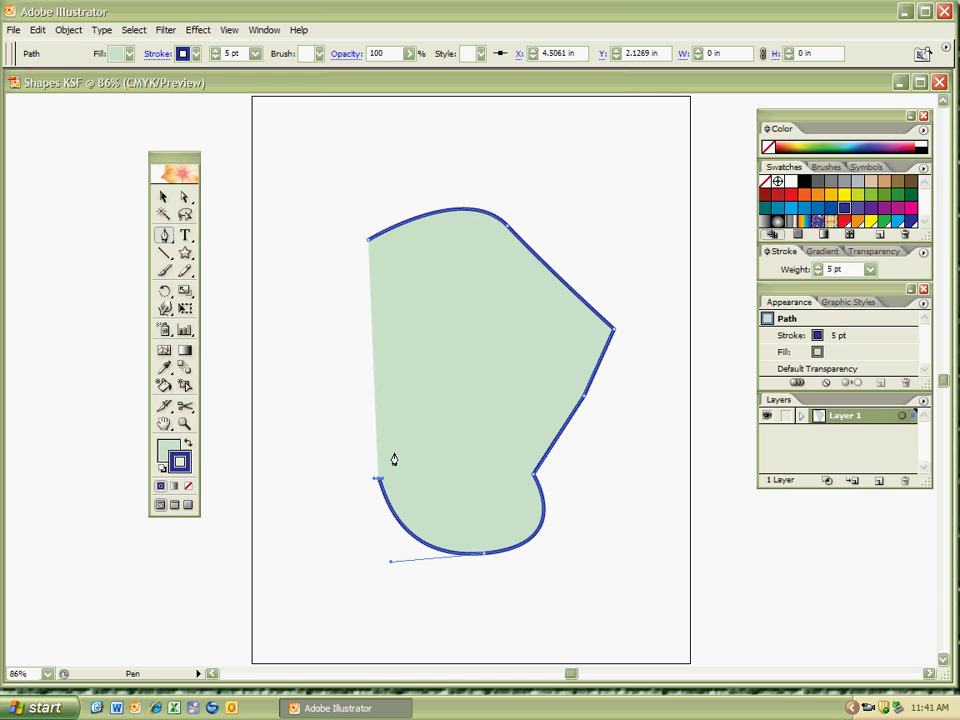
drag(378, 479, 459, 401)
click(488, 358)
click(470, 294)
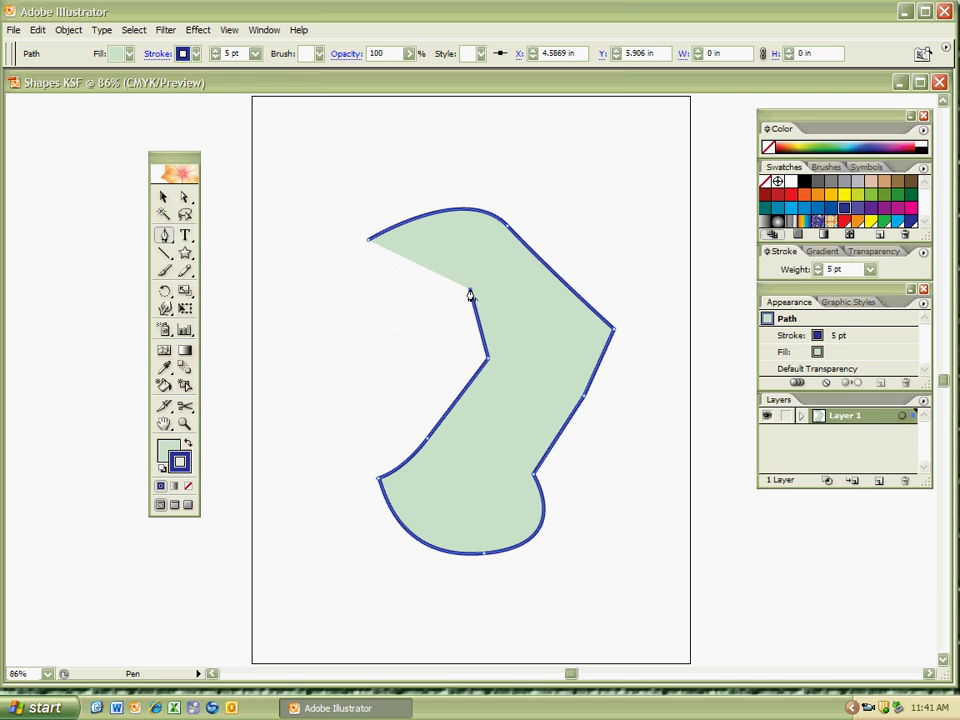
click(484, 259)
click(582, 206)
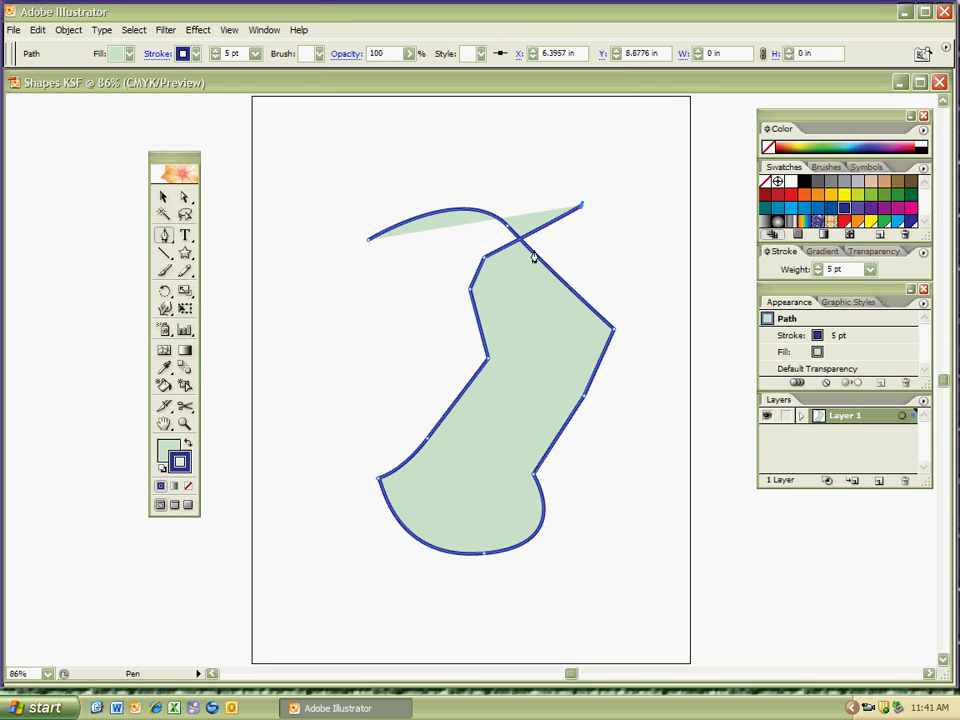
- Undo the stray point, add the inner hook corners, and close the shape at its start
key(ctrl+z)
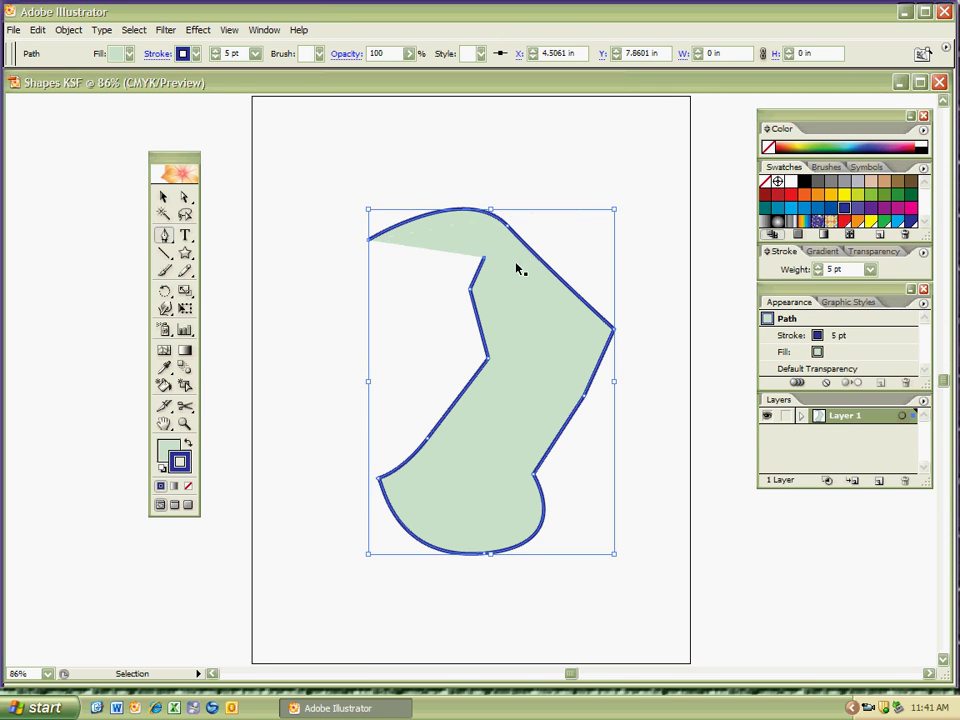
click(484, 242)
click(455, 246)
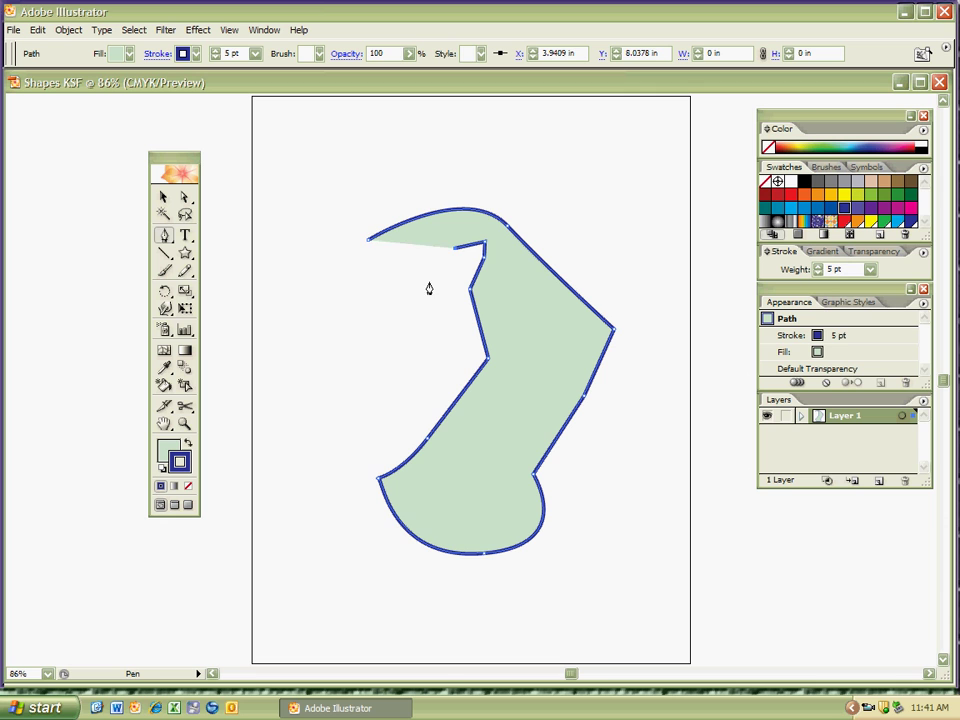
click(429, 282)
click(380, 327)
click(349, 299)
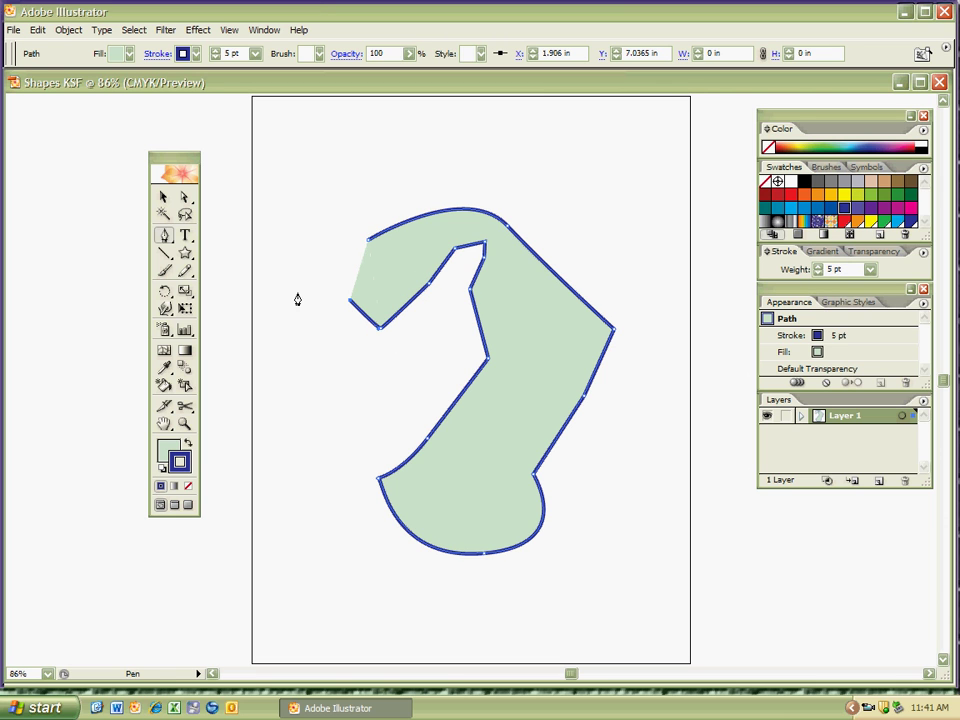
click(297, 292)
click(368, 238)
- Deselect the hook shape and magnify its top-left area
ctrl+click(311, 364)
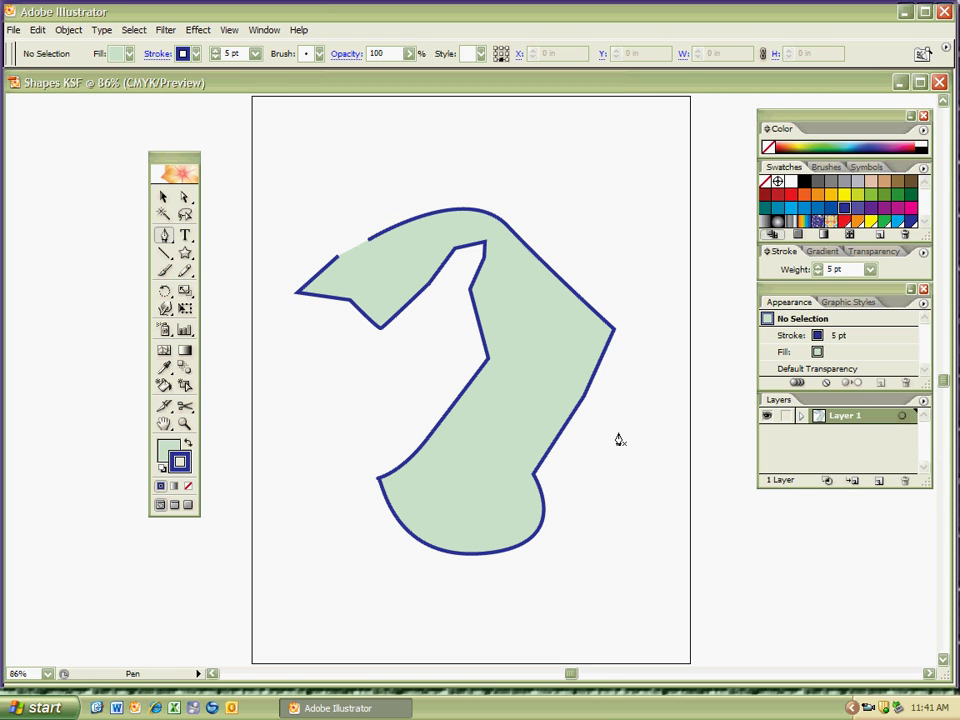
key(z)
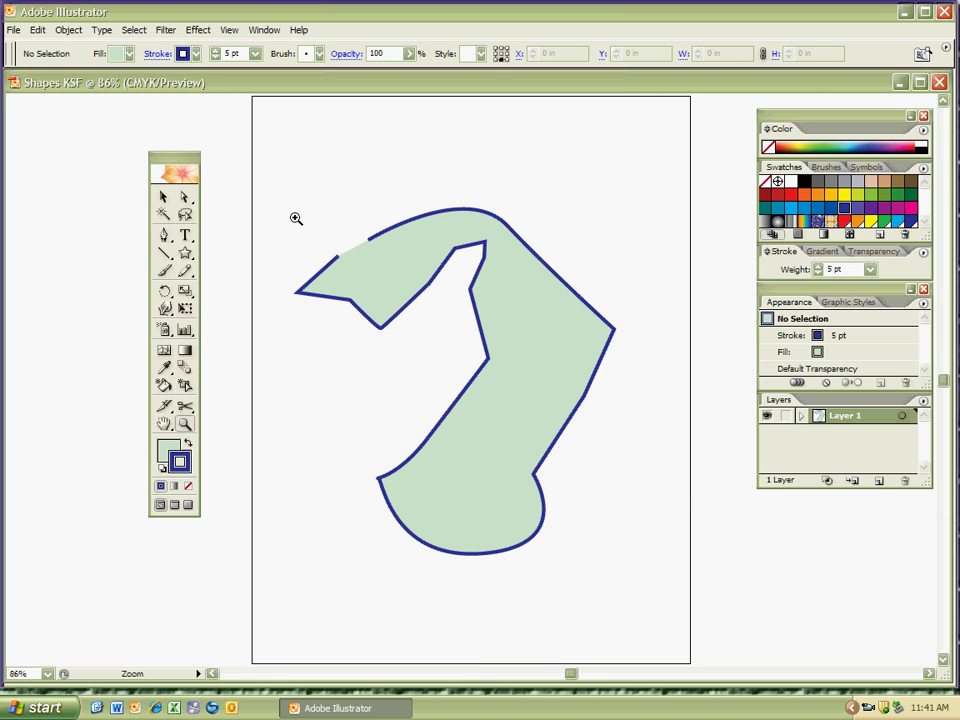
drag(297, 208, 465, 323)
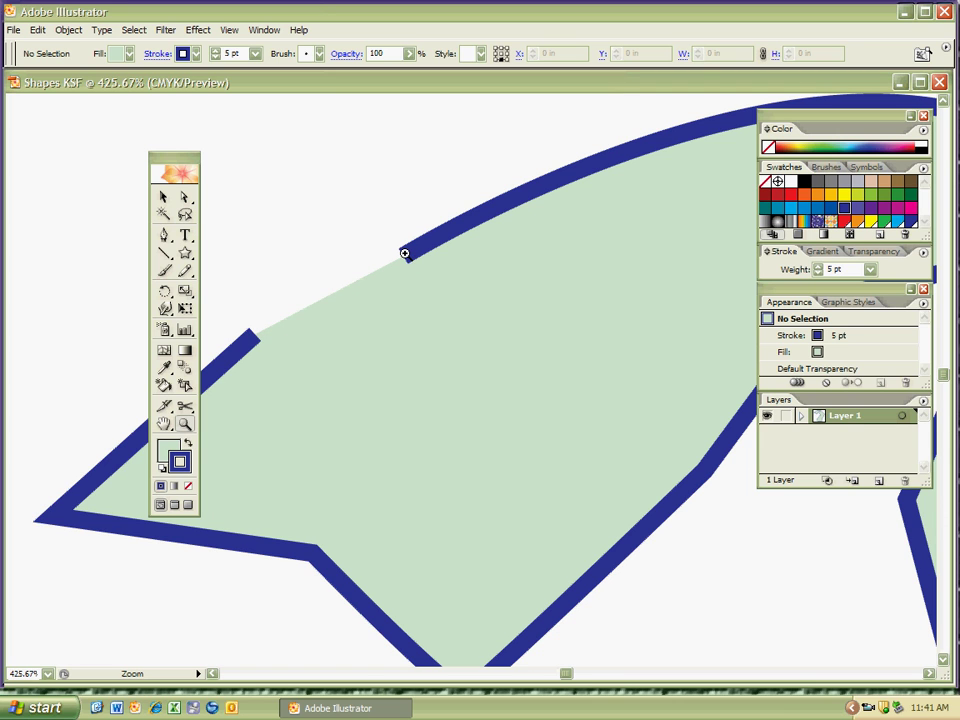
key(ctrl)
- Undo the closing segment and the last outline point, then zoom out to see the hook
key(ctrl+z)
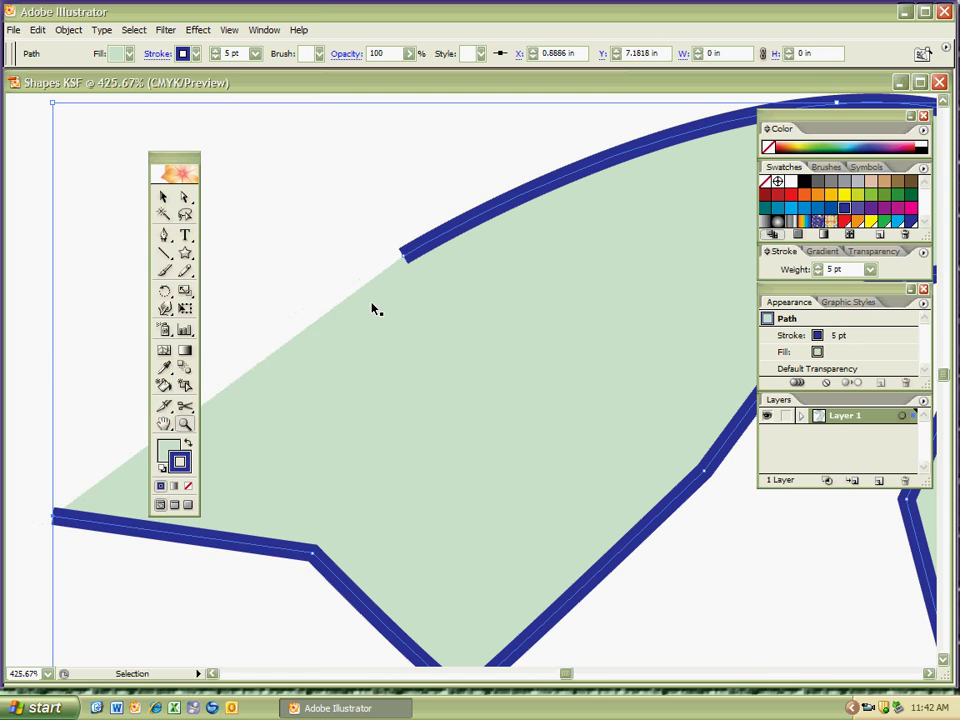
key(ctrl+z)
key(ctrl+minus)
key(ctrl+minus)
key(ctrl+minus)
key(ctrl+minus)
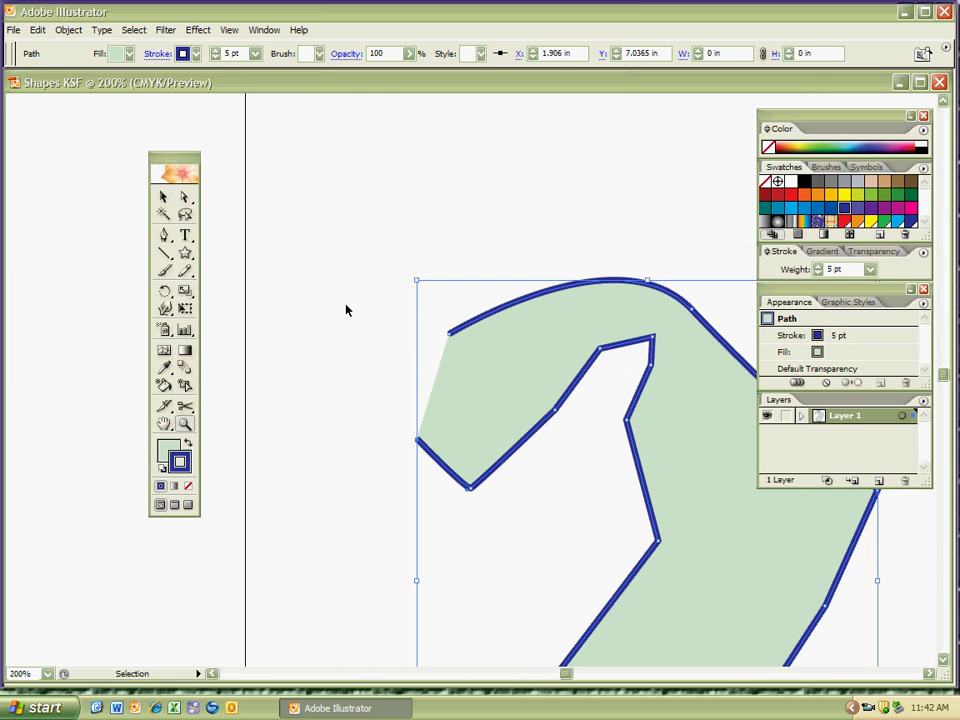
- Resume the outline from its open end, add a corner point, and close it at the other endpoint
key(p)
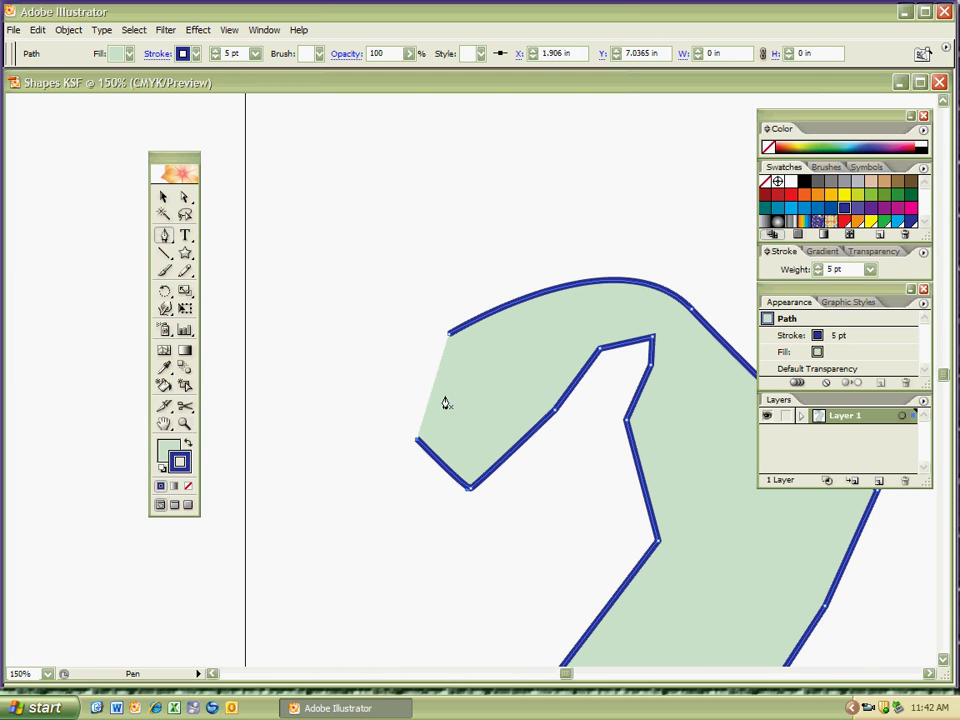
click(418, 441)
click(428, 385)
click(450, 335)
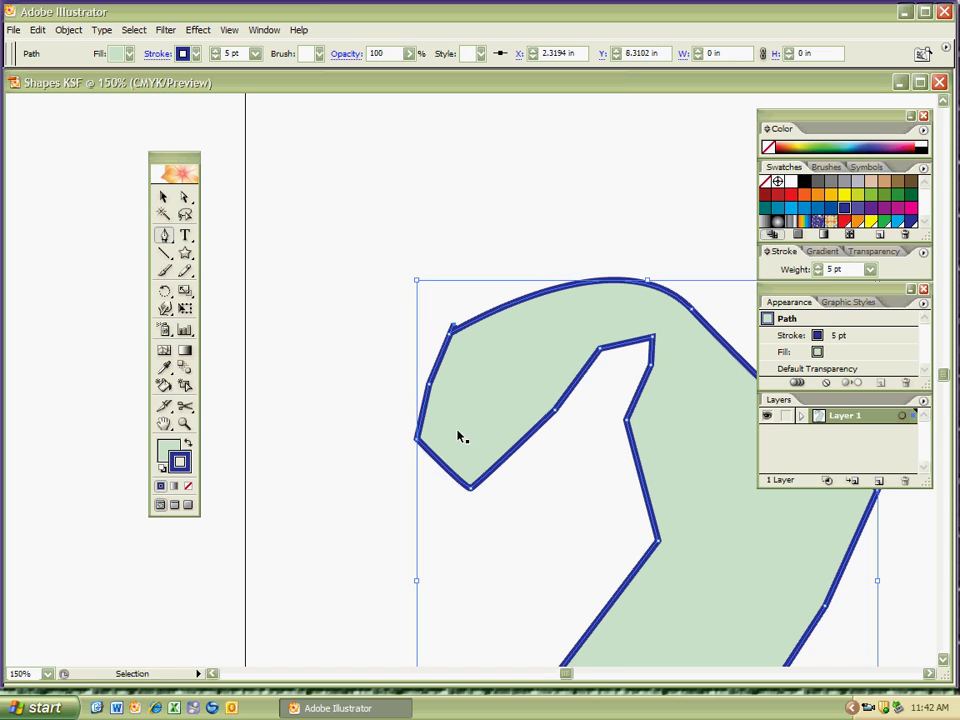
key(ctrl+shift+a)
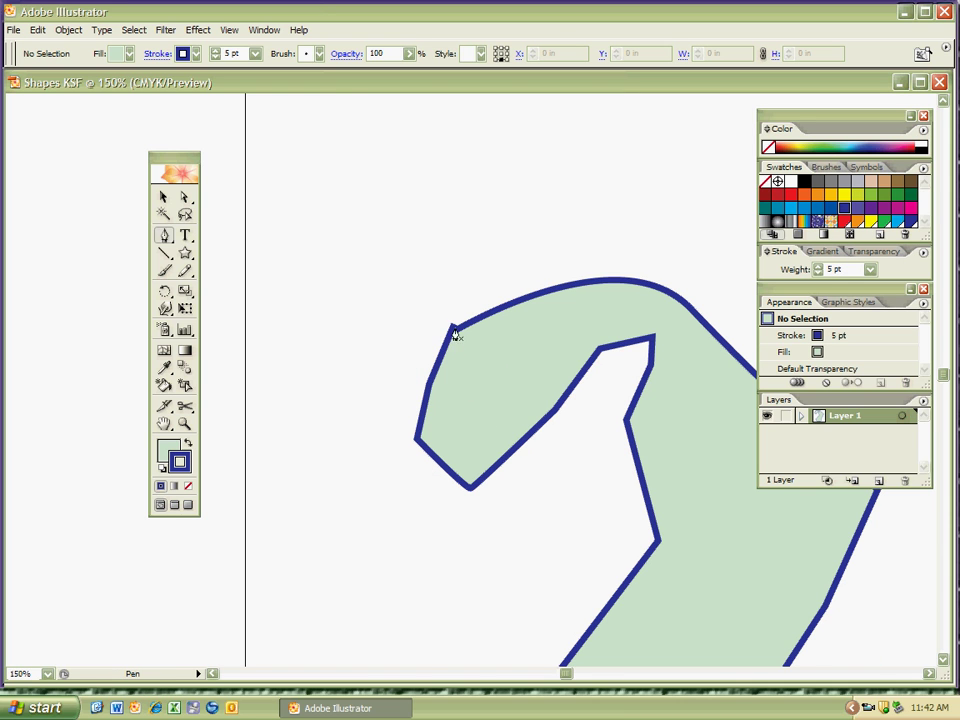
drag(497, 369, 412, 365)
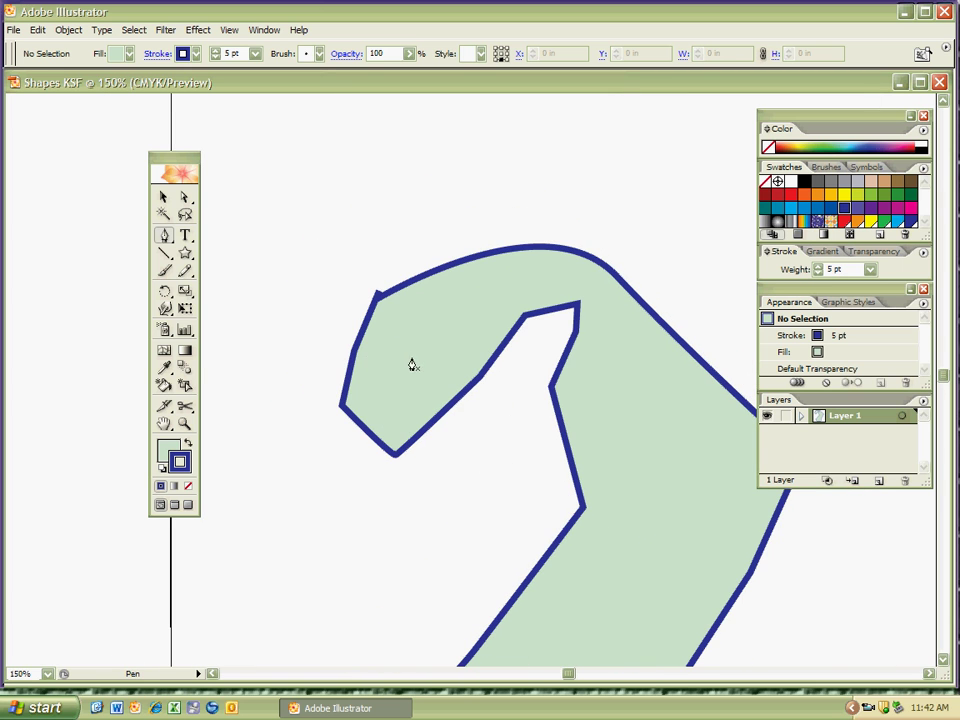
- Select and delete the stray corner segment at the shape's top-left
ctrl+click(412, 360)
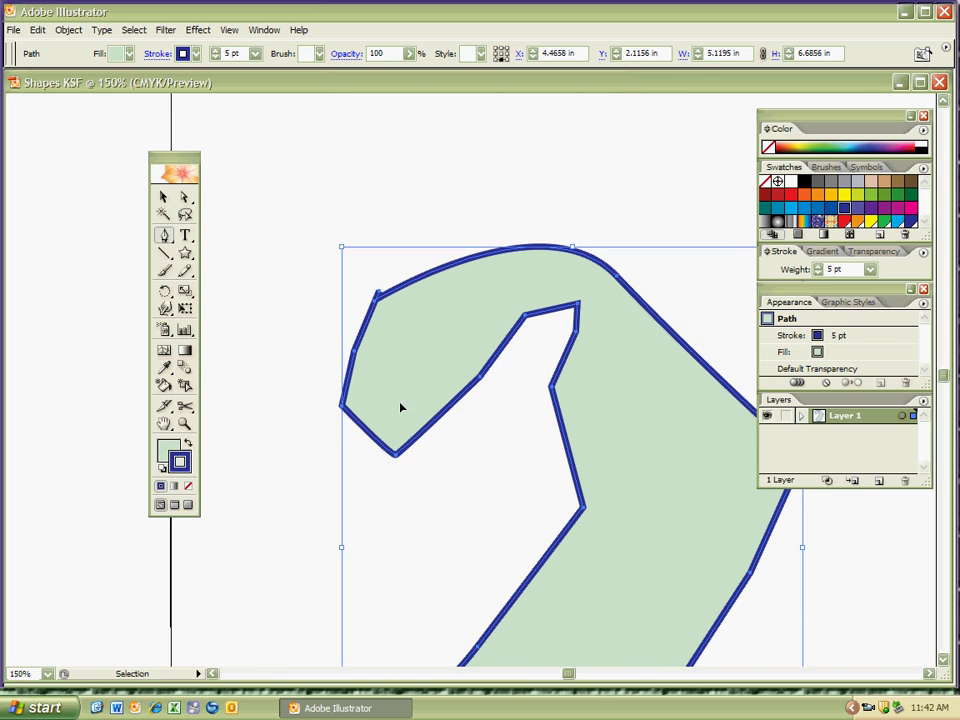
drag(338, 272, 465, 343)
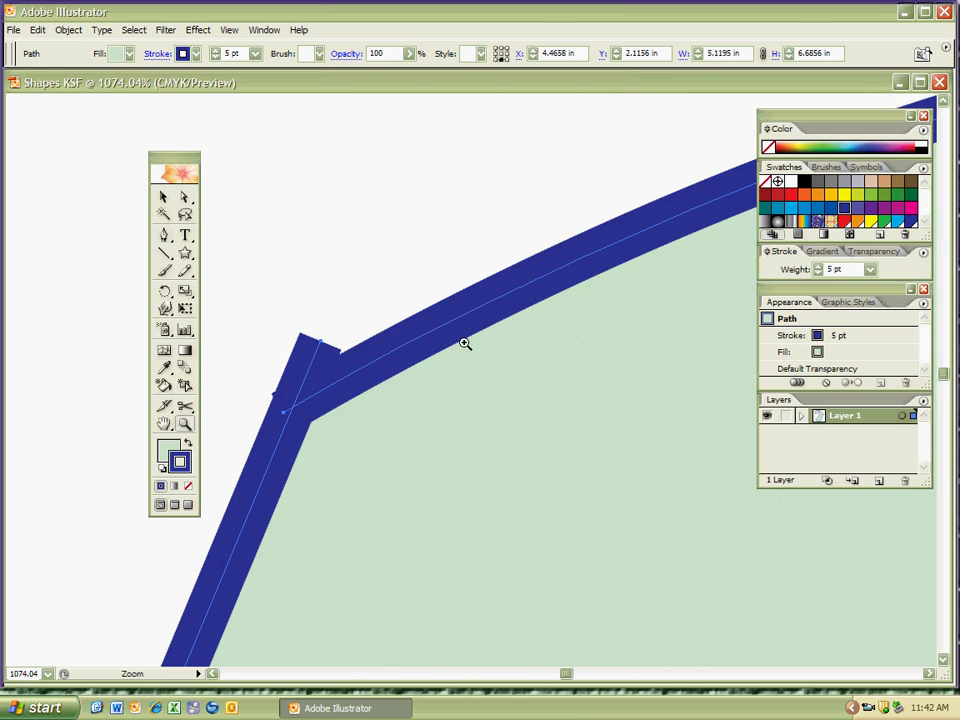
ctrl+click(316, 364)
key(Delete)
key(ctrl+0)
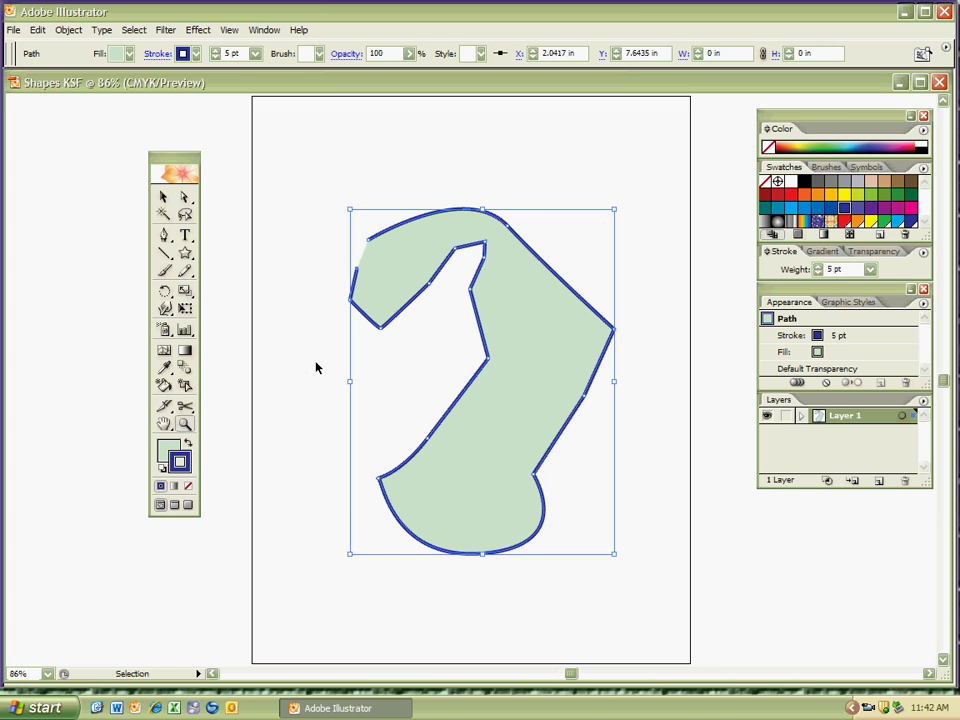
- Close the gap in the hook's top-left edge with the Pen tool and zoom in to check
drag(309, 211, 469, 326)
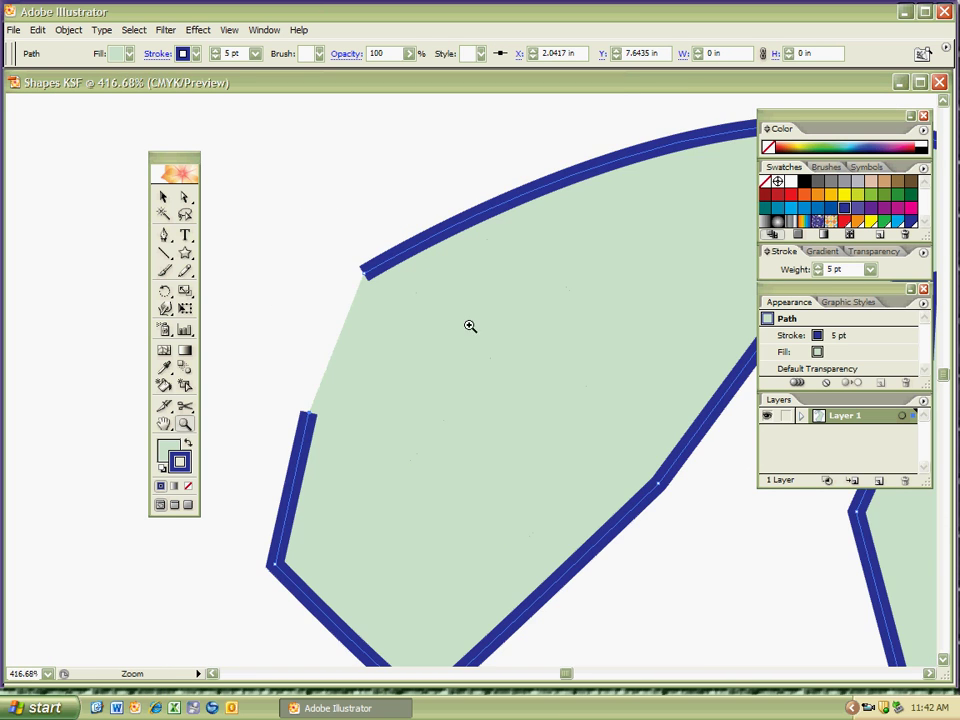
key(p)
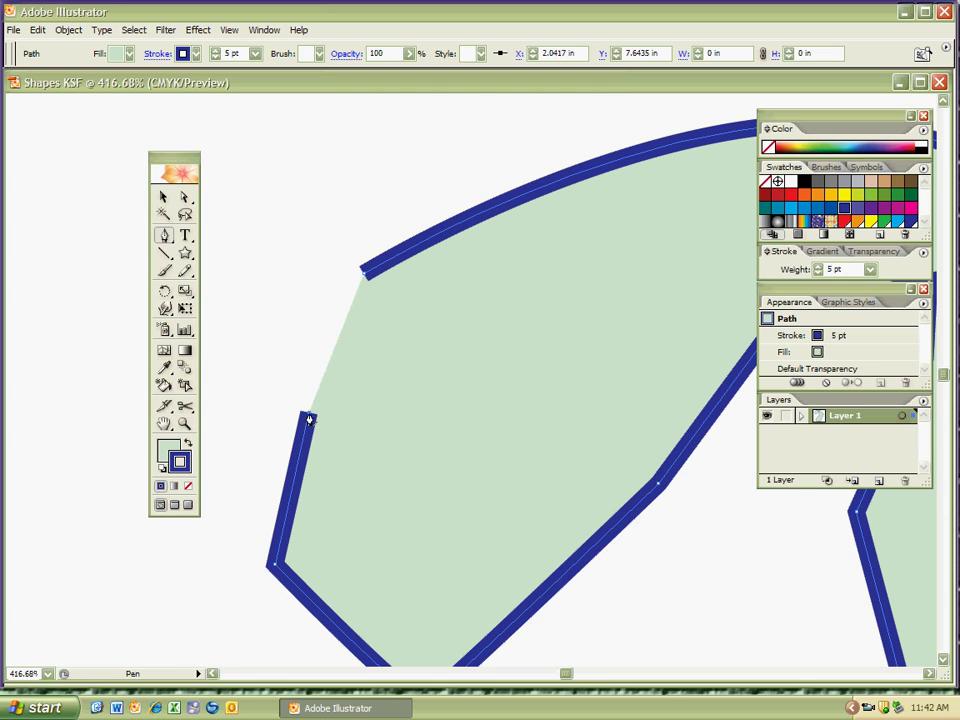
click(366, 281)
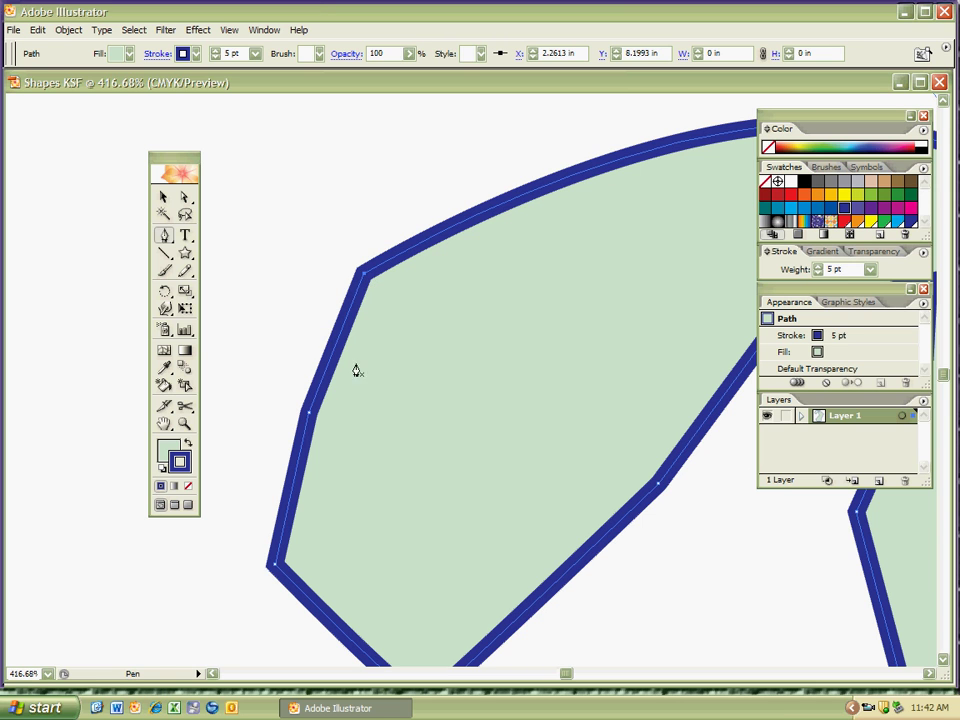
key(z)
drag(326, 253, 431, 334)
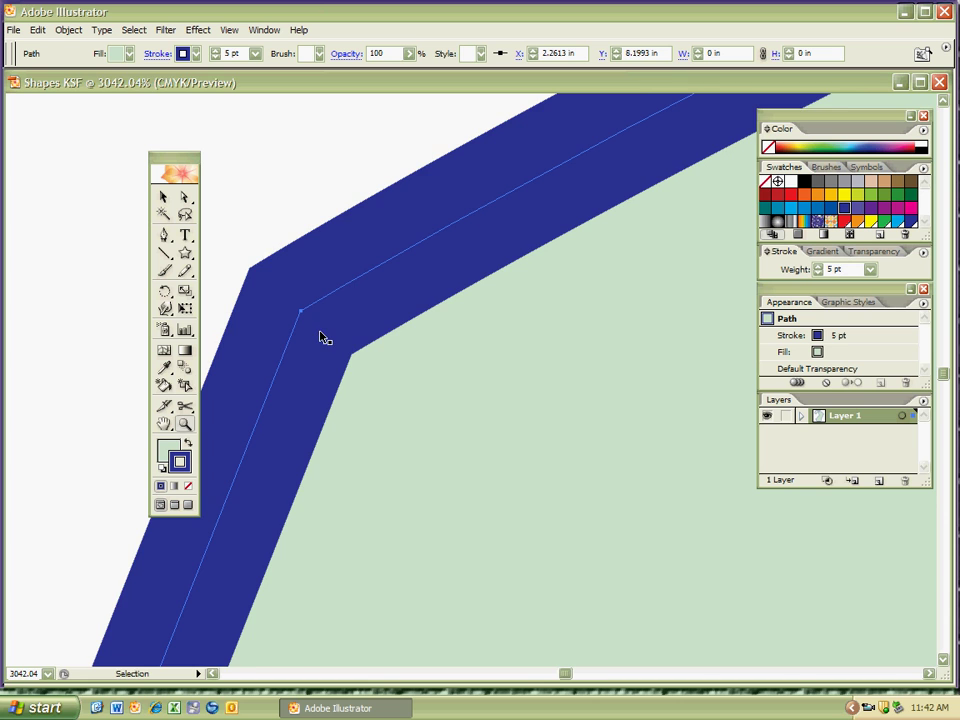
key(ctrl+minus)
key(ctrl+minus)
key(ctrl+minus)
key(ctrl+minus)
- Undo the top closing join and delete the whole green shape
key(ctrl+0)
key(z)
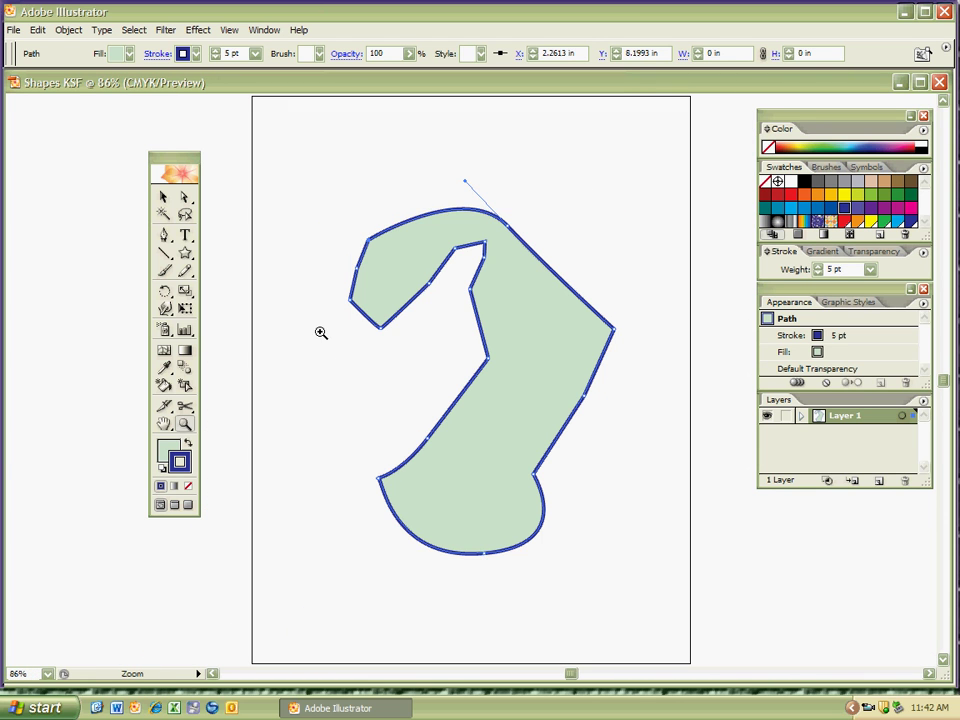
key(ctrl+z)
key(Delete)
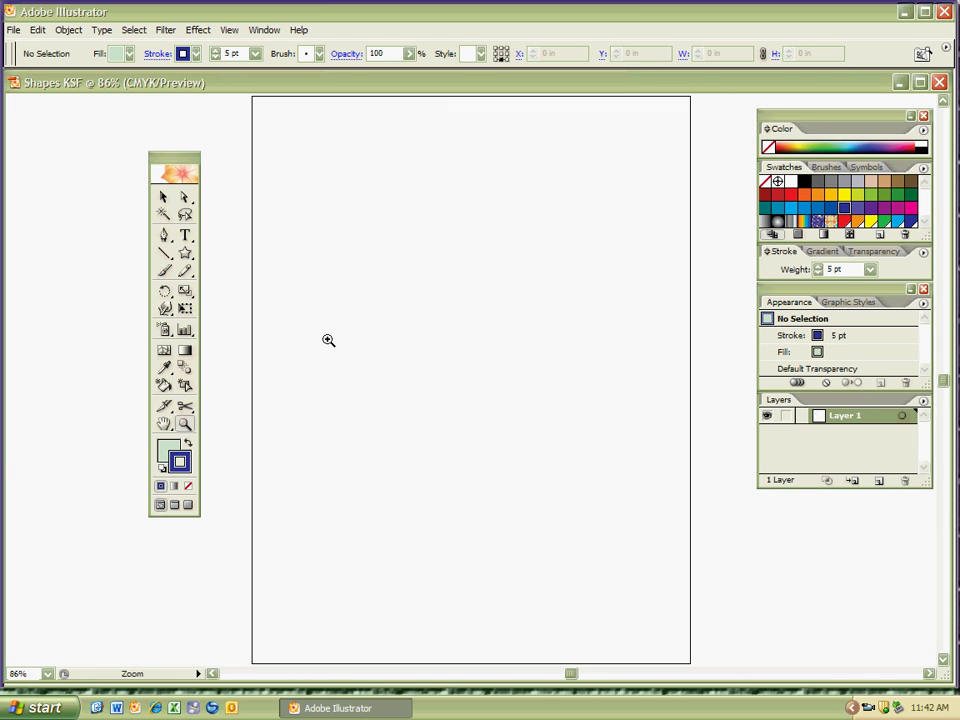
- Set the fill colour to red and the stroke colour to black for the Pen tool
key(p)
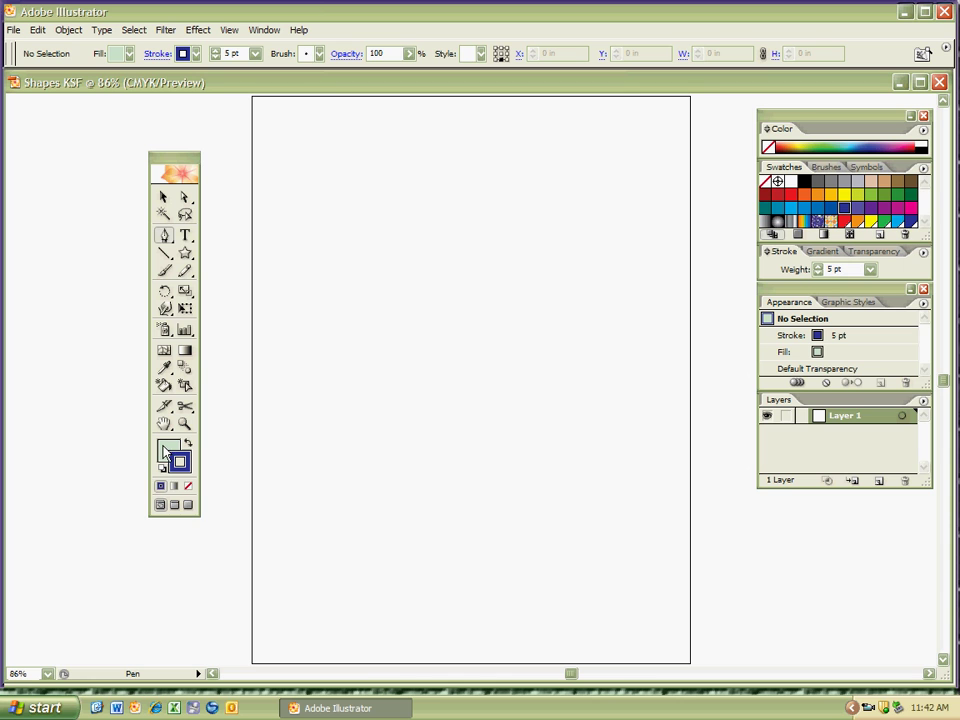
key(x)
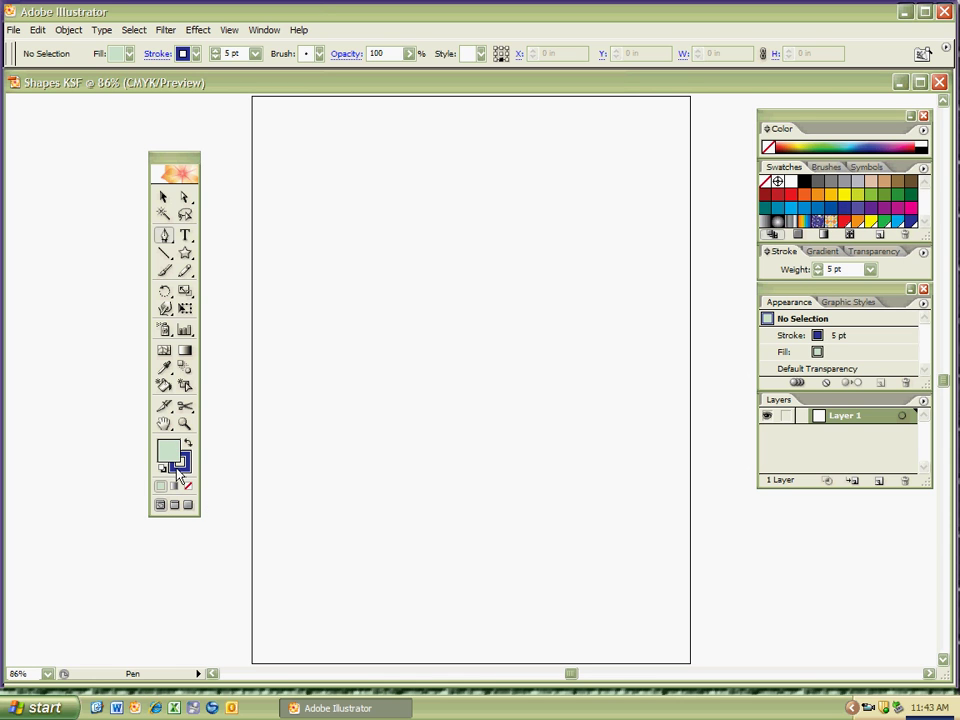
click(789, 199)
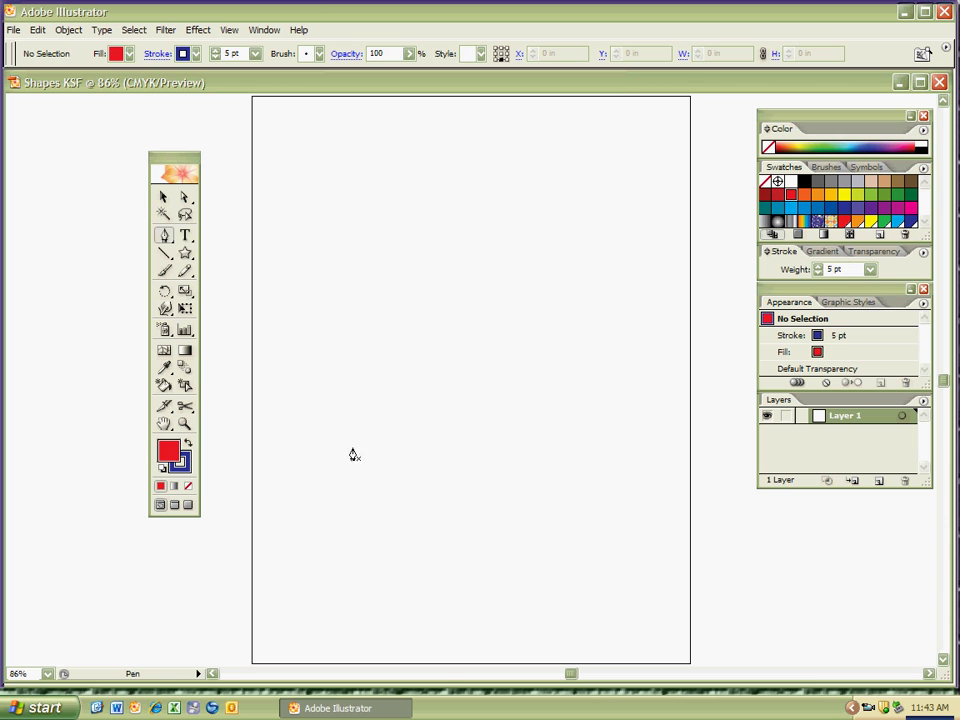
key(x)
click(806, 184)
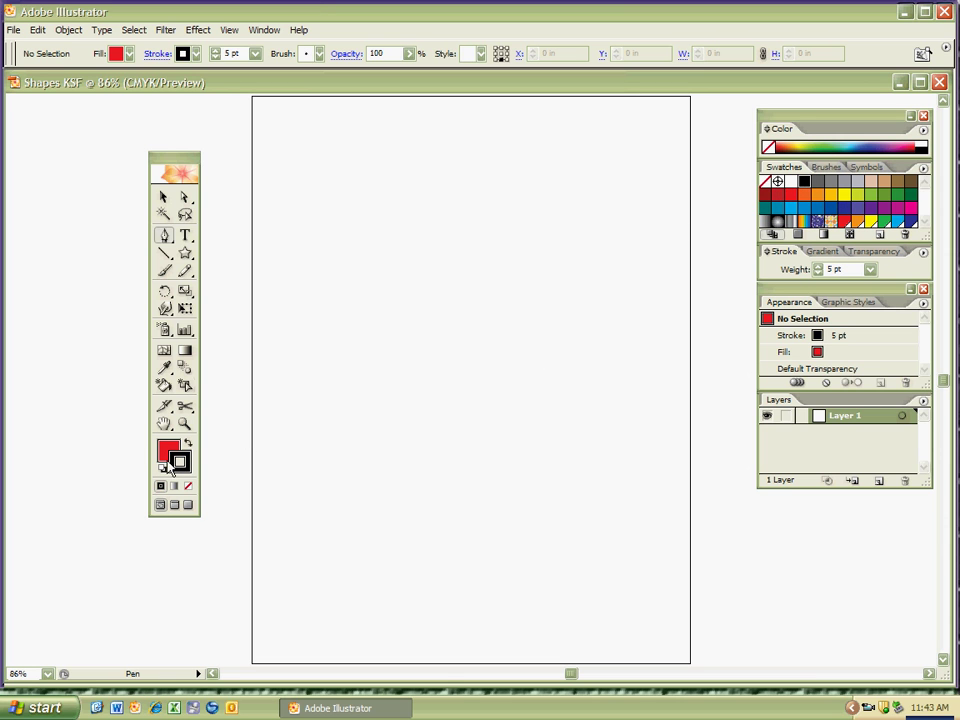
key(x)
- At 100% zoom, draw the cane's curved hook top and straight anchors down its outer edge
key(ctrl+1)
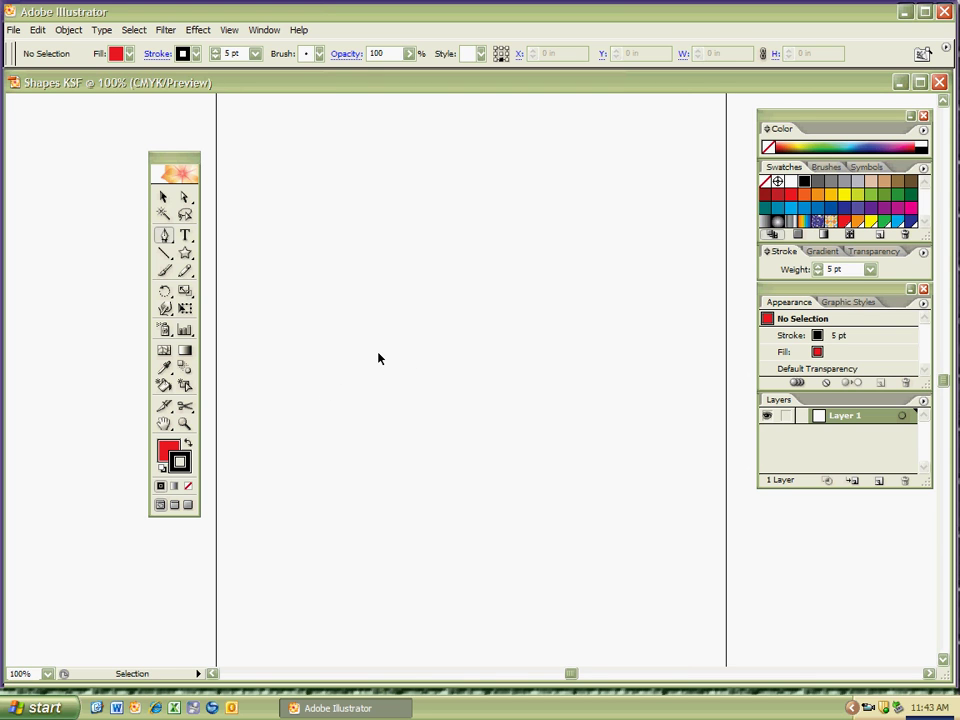
click(328, 306)
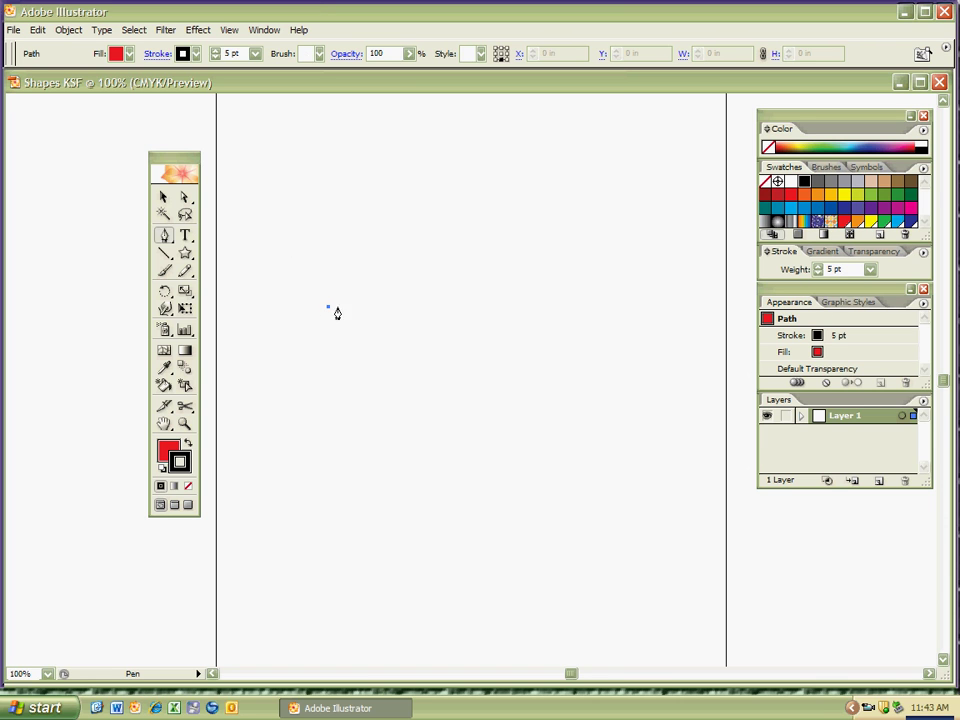
drag(380, 205, 406, 205)
click(381, 204)
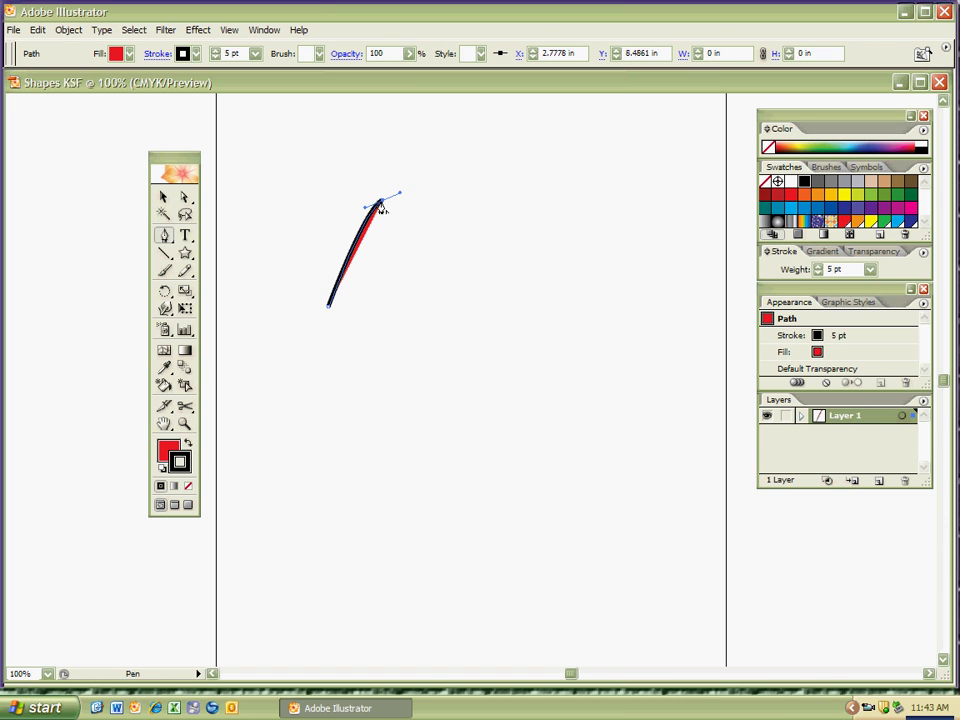
drag(466, 195, 535, 312)
click(466, 195)
click(527, 264)
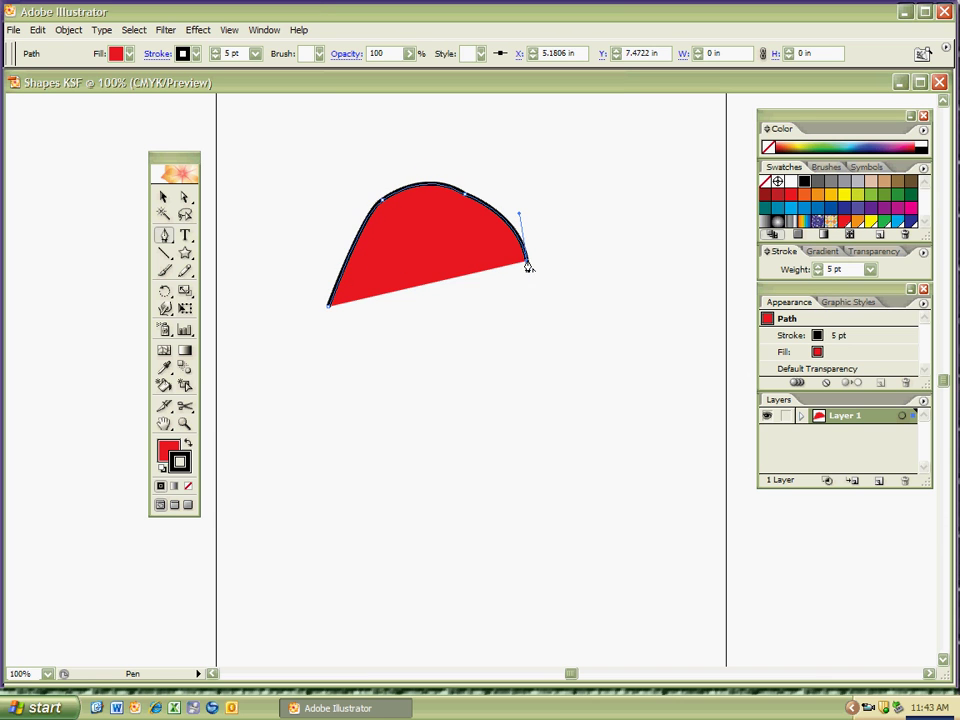
click(546, 404)
click(544, 556)
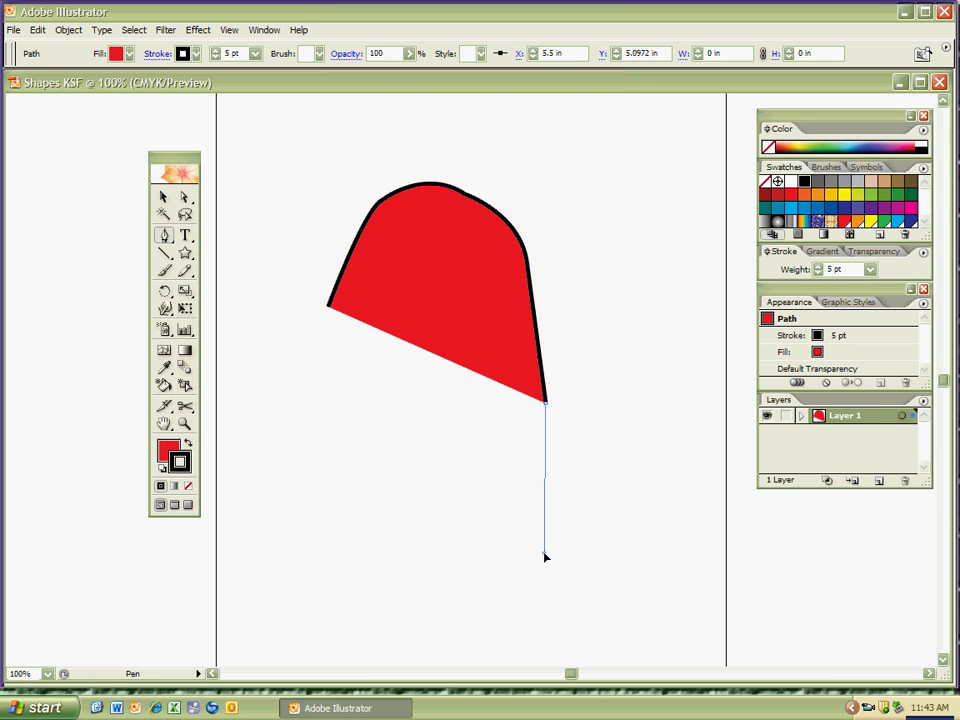
click(541, 612)
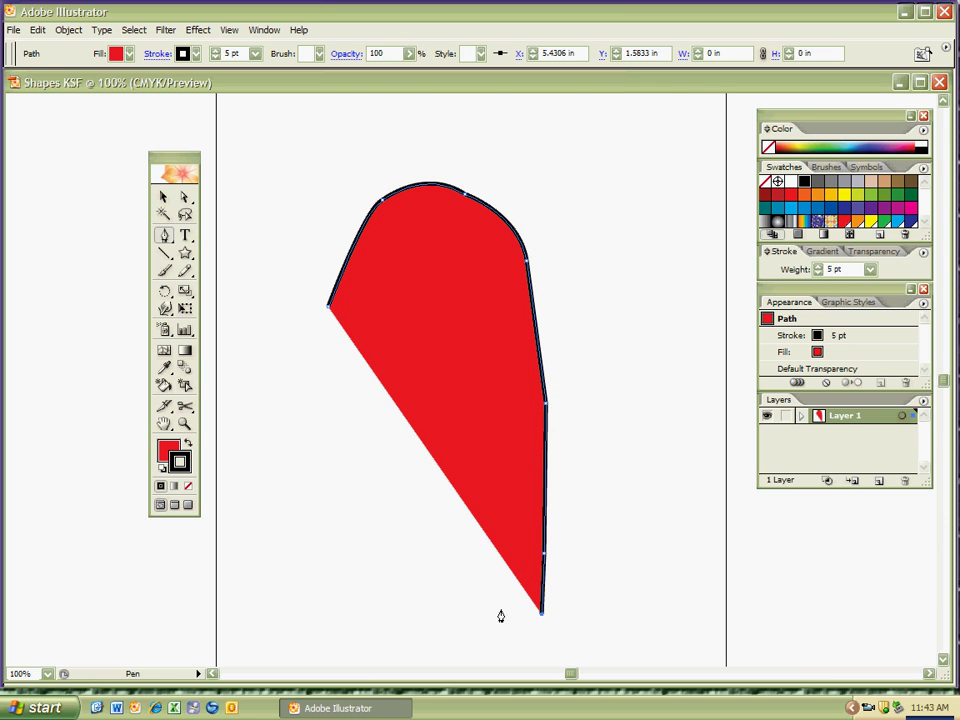
- Round the cane's bottom end, run anchors up the inner edge, and curve the hook's inside to a flat short end
drag(500, 612, 471, 582)
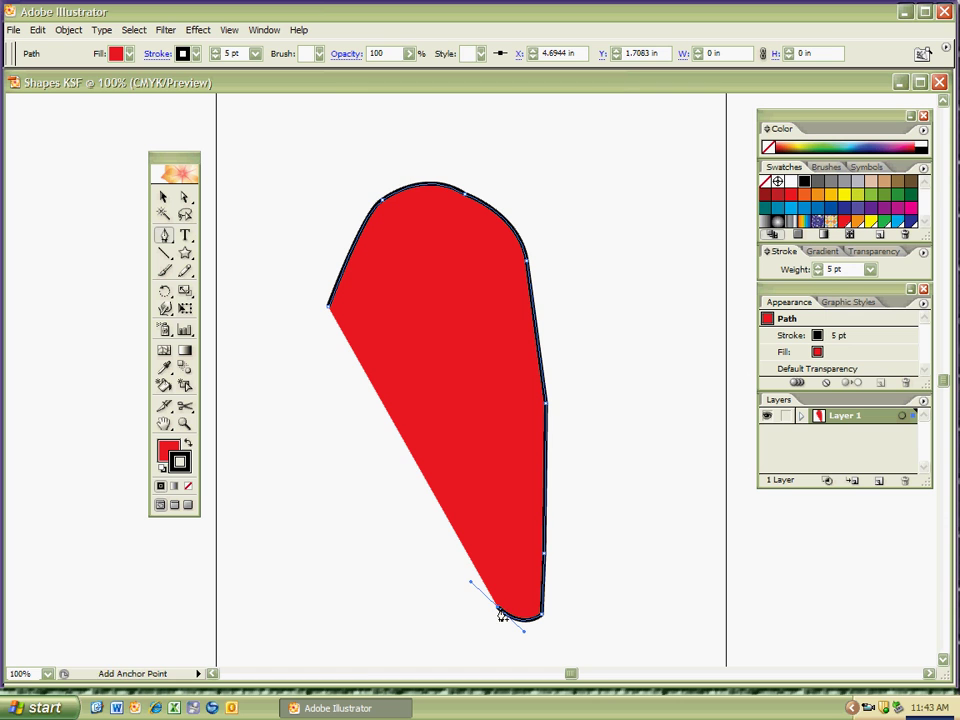
click(501, 613)
click(506, 512)
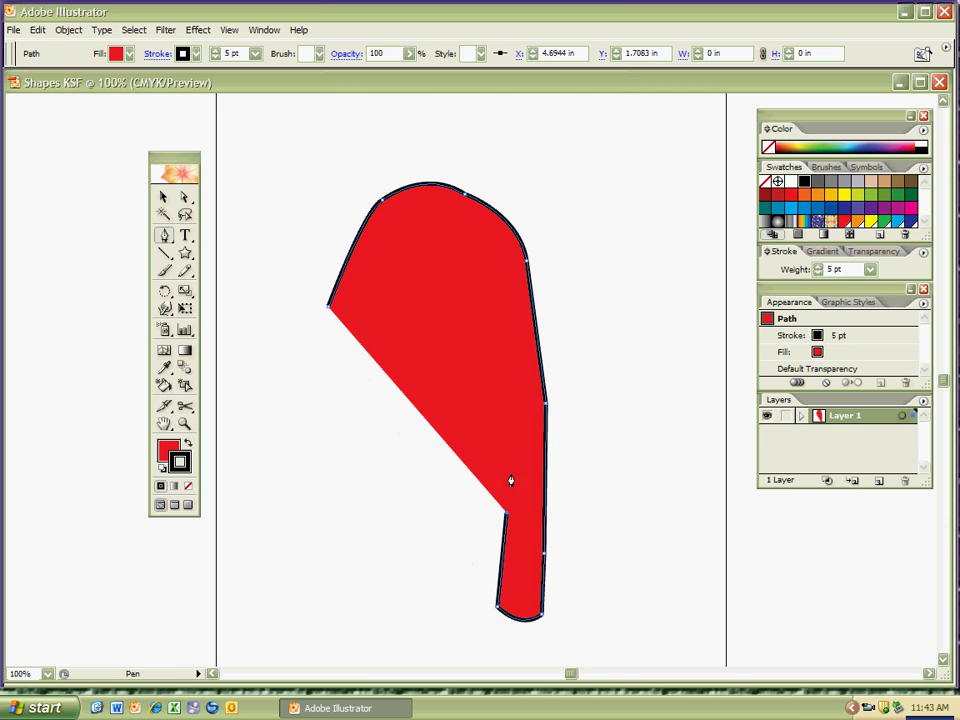
click(510, 408)
click(497, 313)
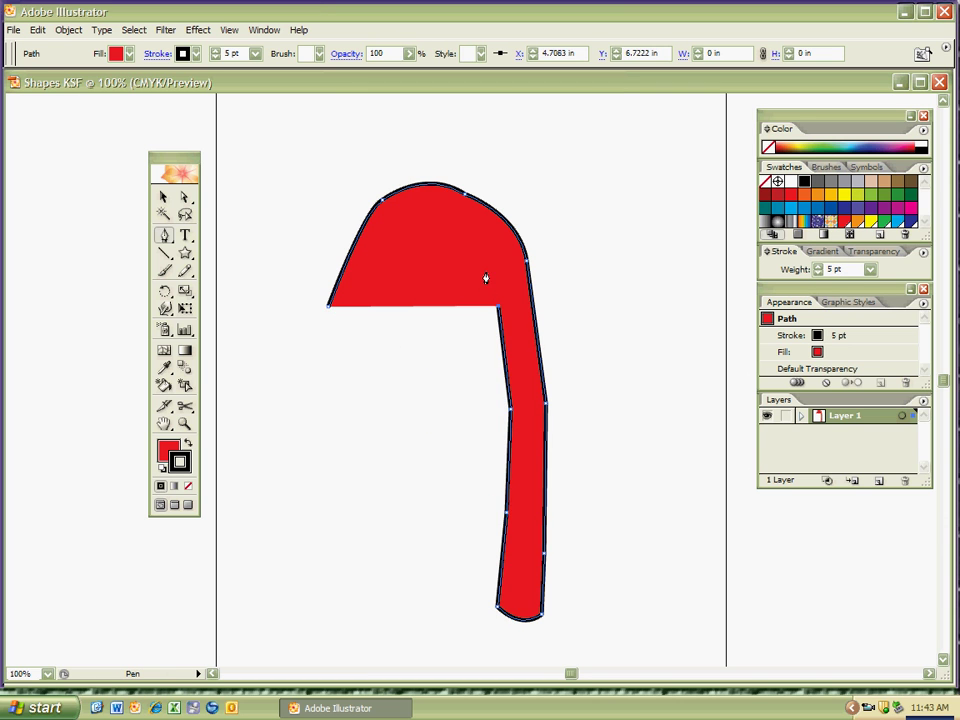
click(482, 267)
drag(413, 238, 390, 255)
click(382, 272)
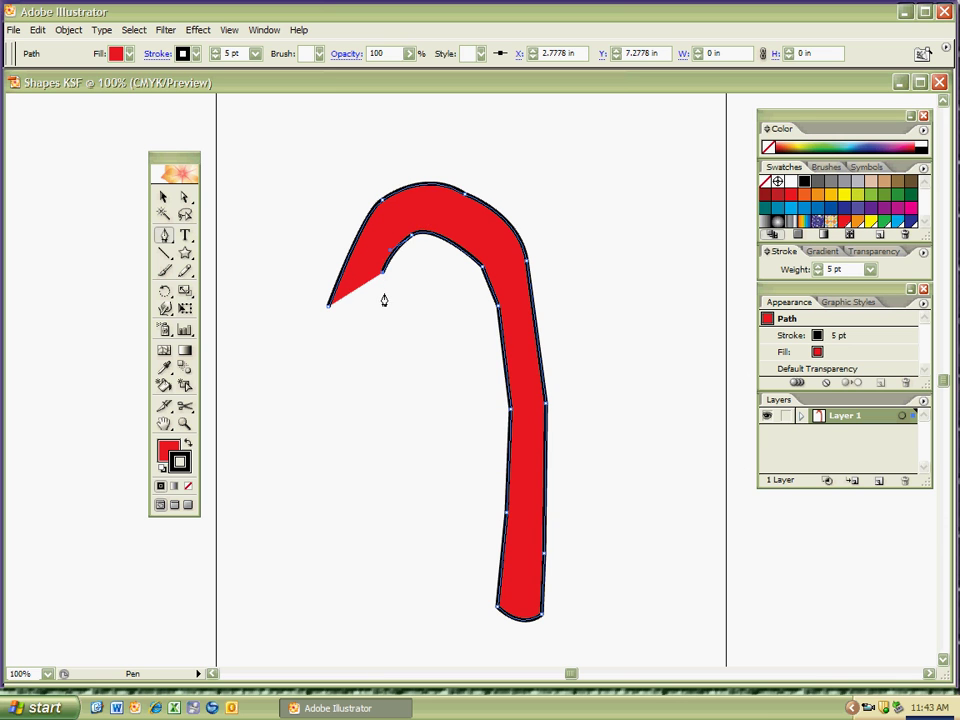
click(369, 305)
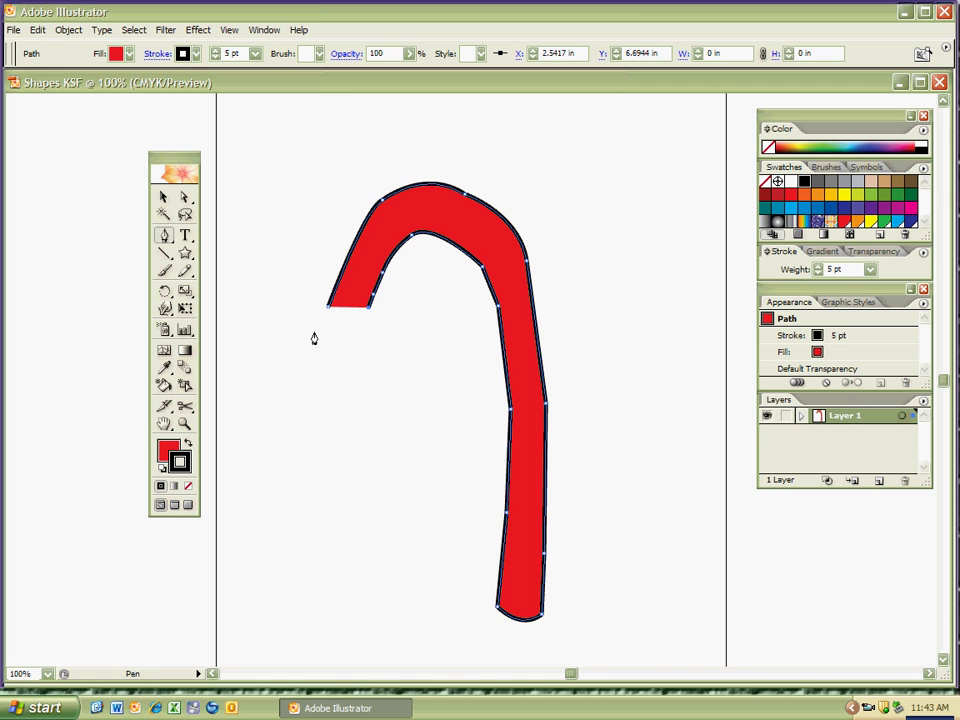
key(ctrl+plus)
- Close the cane's path at the hook tip with a rounded curve, zoom in to inspect, then fit the page
drag(281, 268, 443, 332)
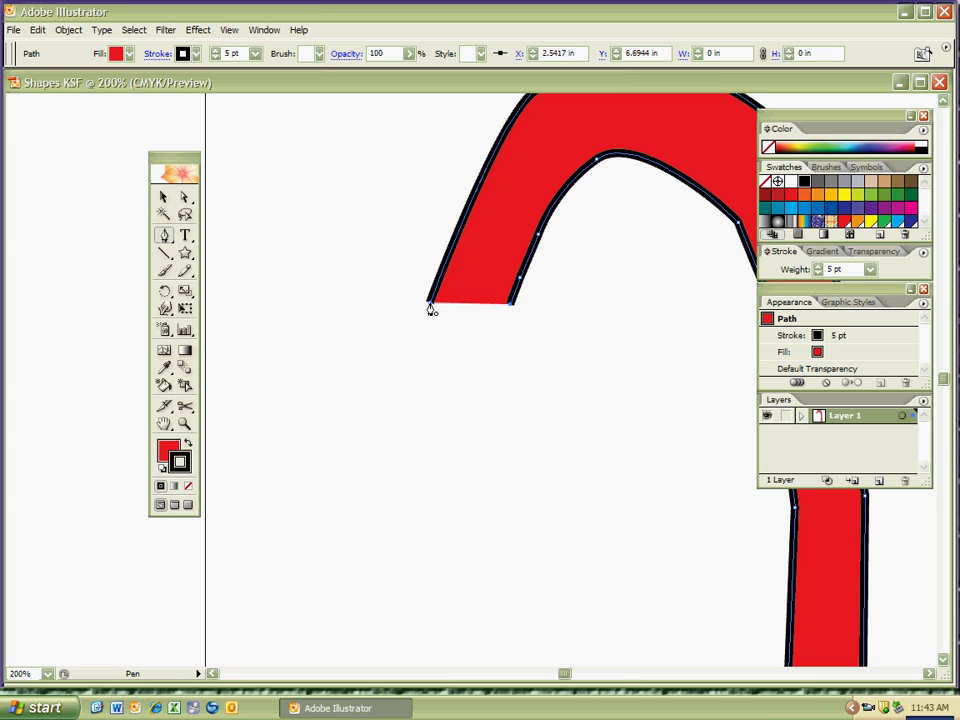
drag(431, 305, 407, 281)
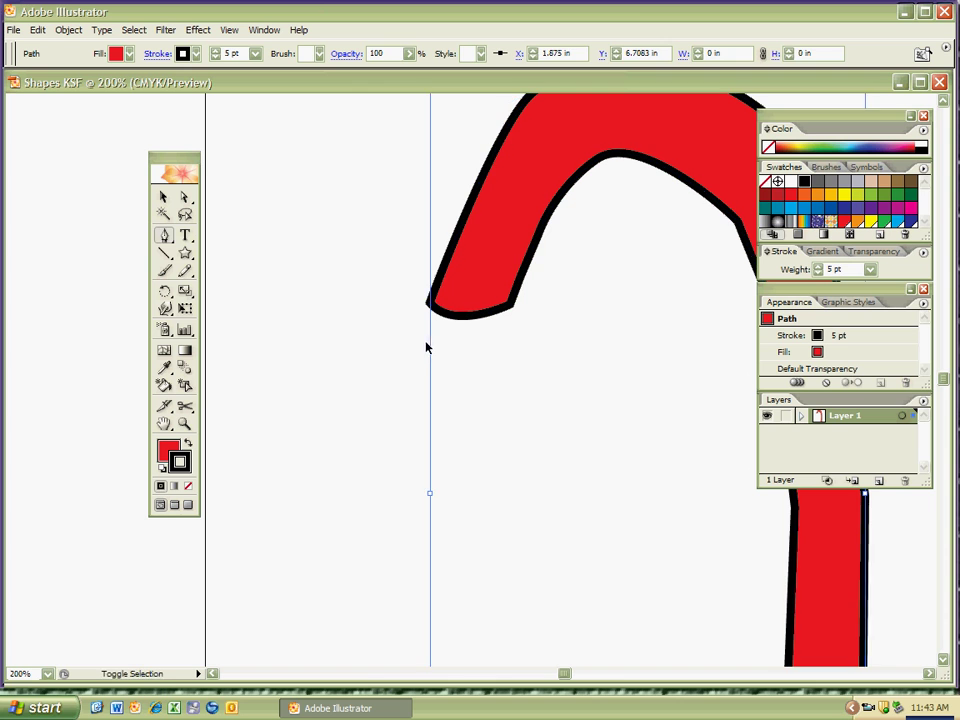
ctrl+click(426, 330)
key(z)
ctrl+click(418, 298)
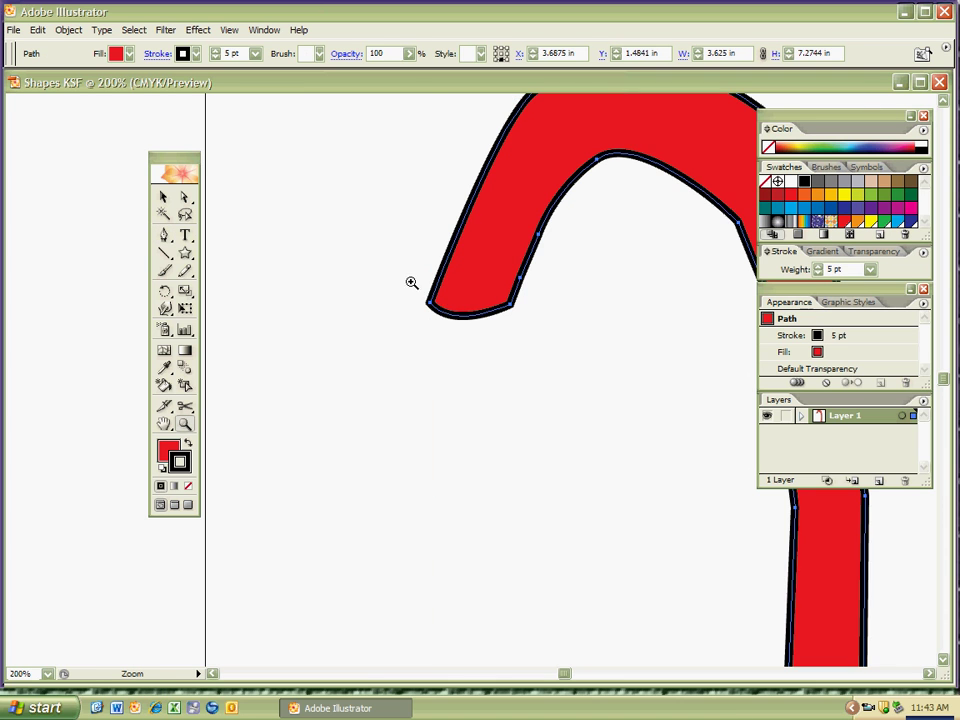
drag(401, 261, 434, 305)
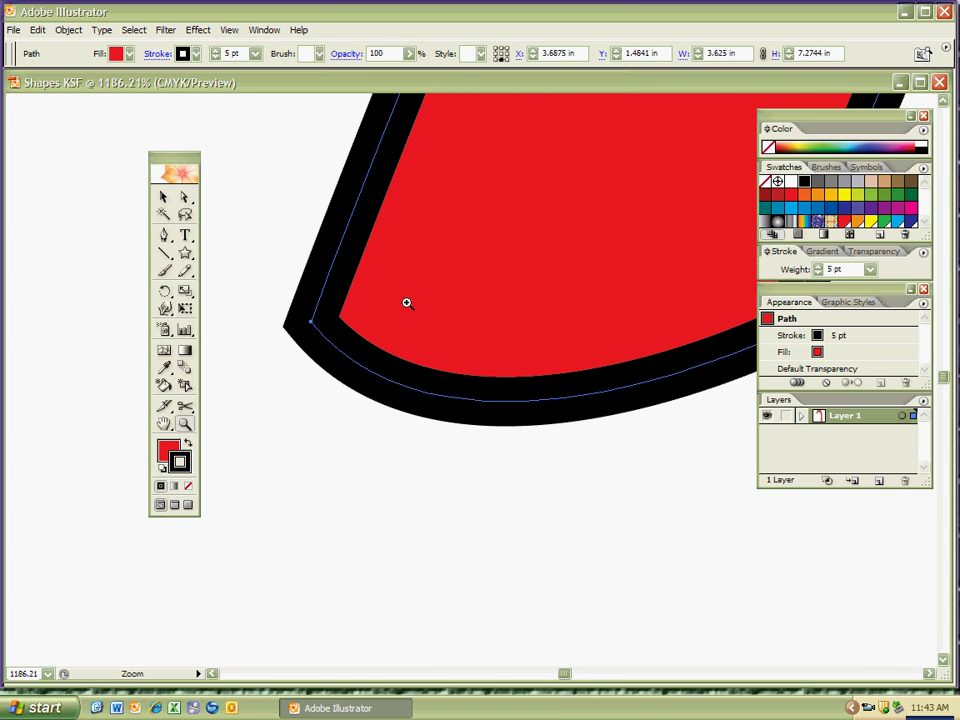
key(ctrl+0)
ctrl+click(379, 371)
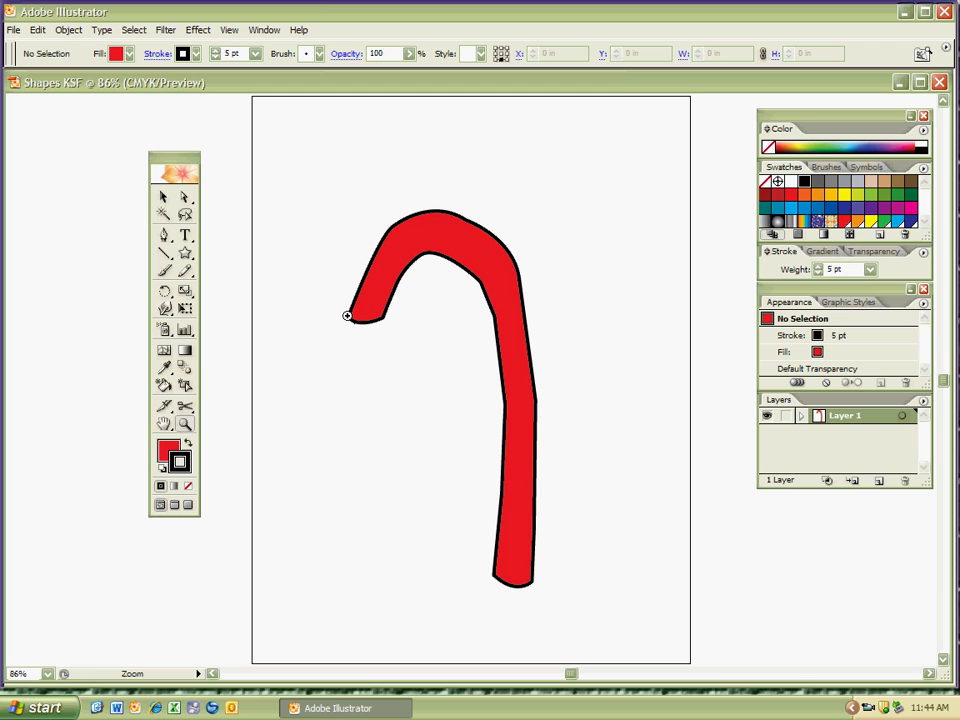
- Pen-draw a closed, curved band across the cane just below its hooked tip
key(p)
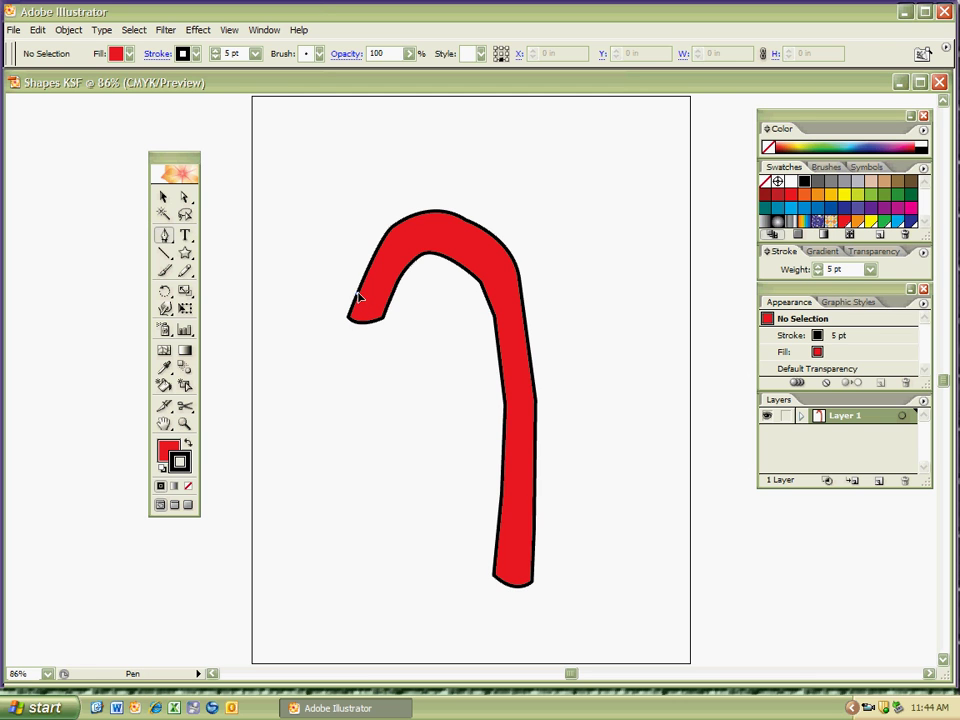
click(357, 295)
drag(390, 298, 400, 288)
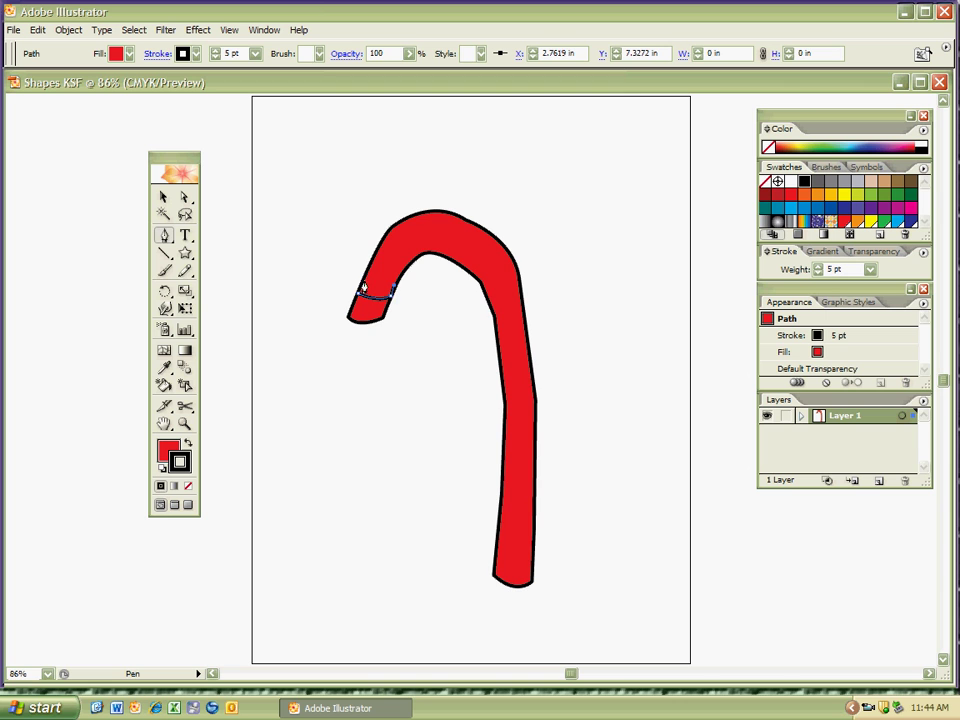
click(363, 281)
drag(360, 276, 363, 288)
click(358, 300)
- Swap the band's fill and stroke so it fills black with a 5 pt black outline
ctrl+click(398, 352)
ctrl+click(380, 288)
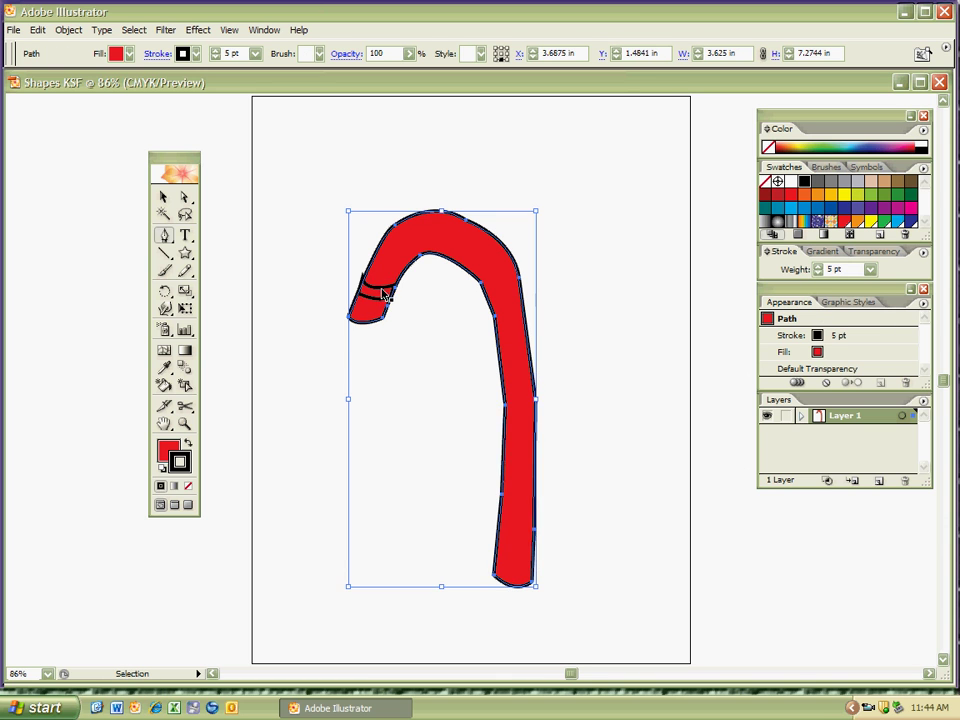
ctrl+click(391, 291)
click(187, 443)
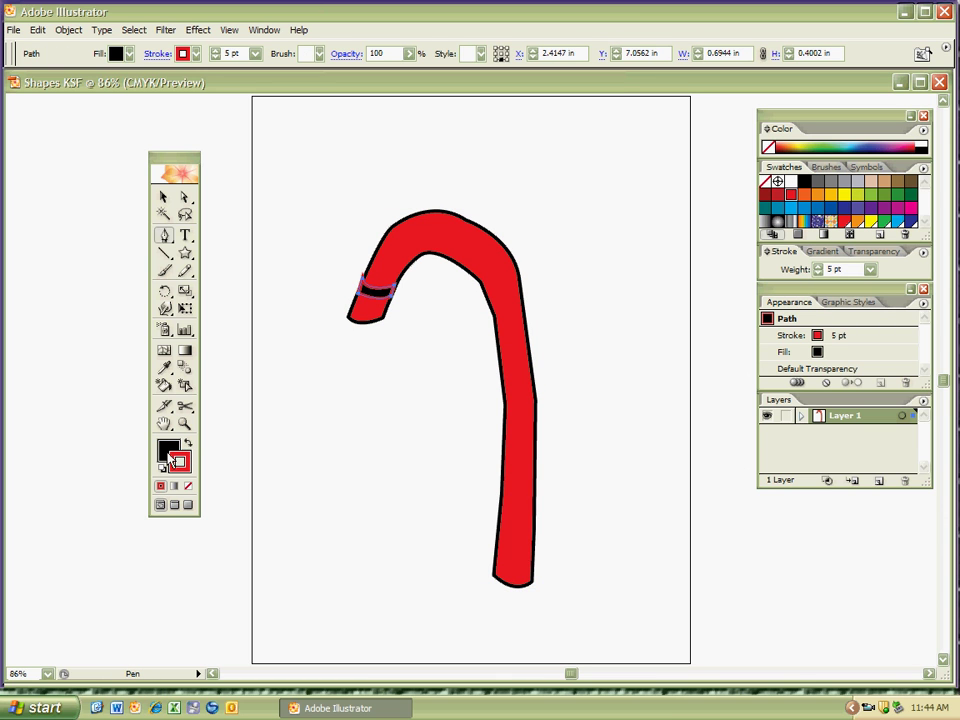
ctrl+click(246, 489)
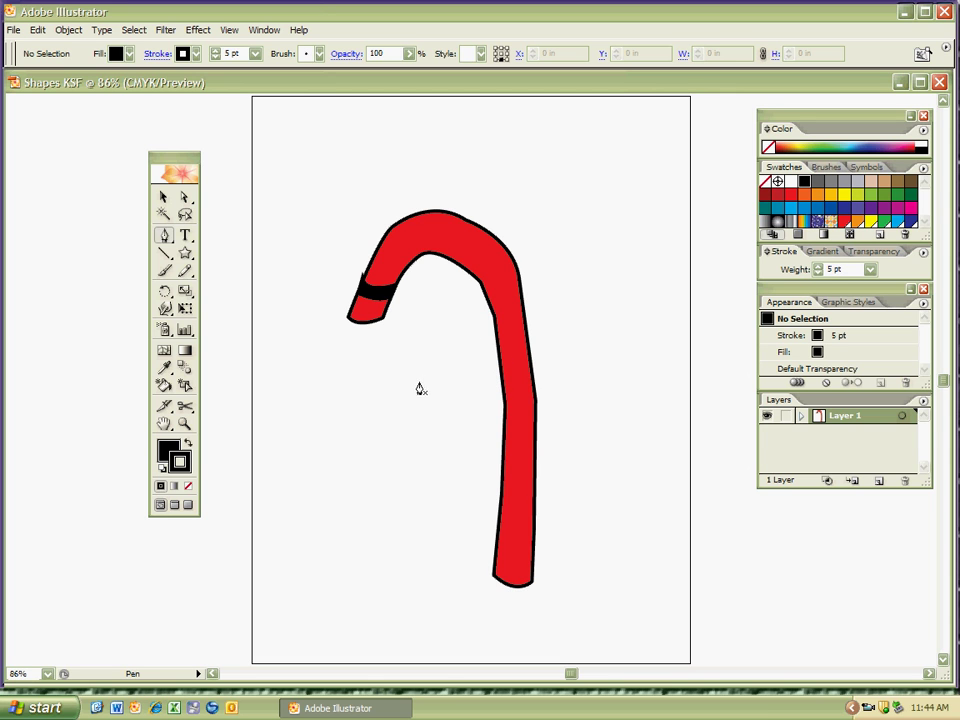
ctrl+click(370, 284)
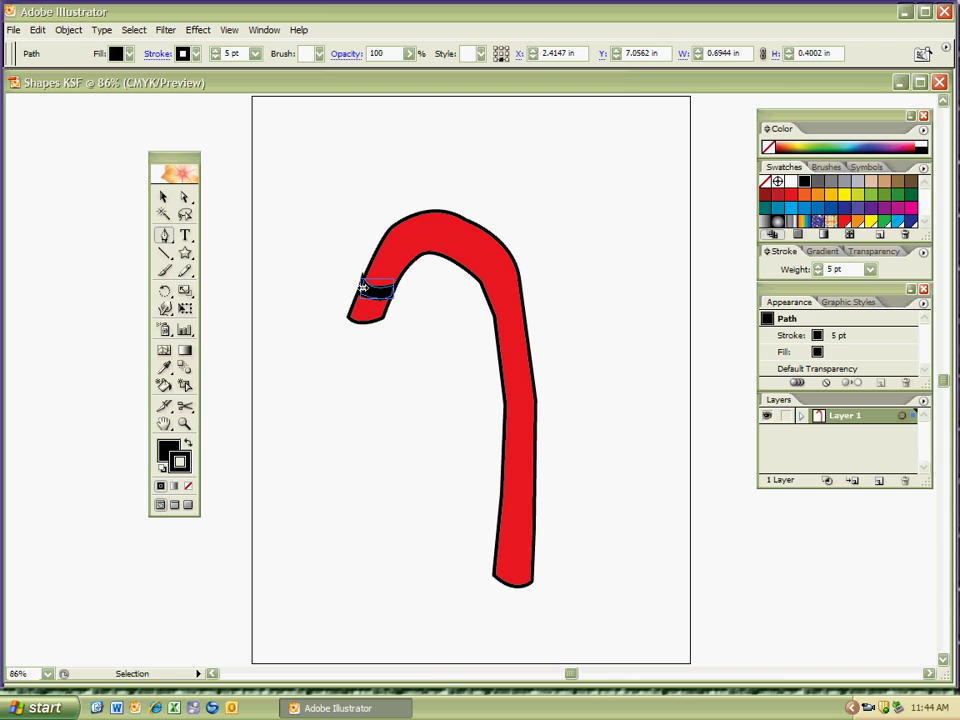
ctrl+click(476, 503)
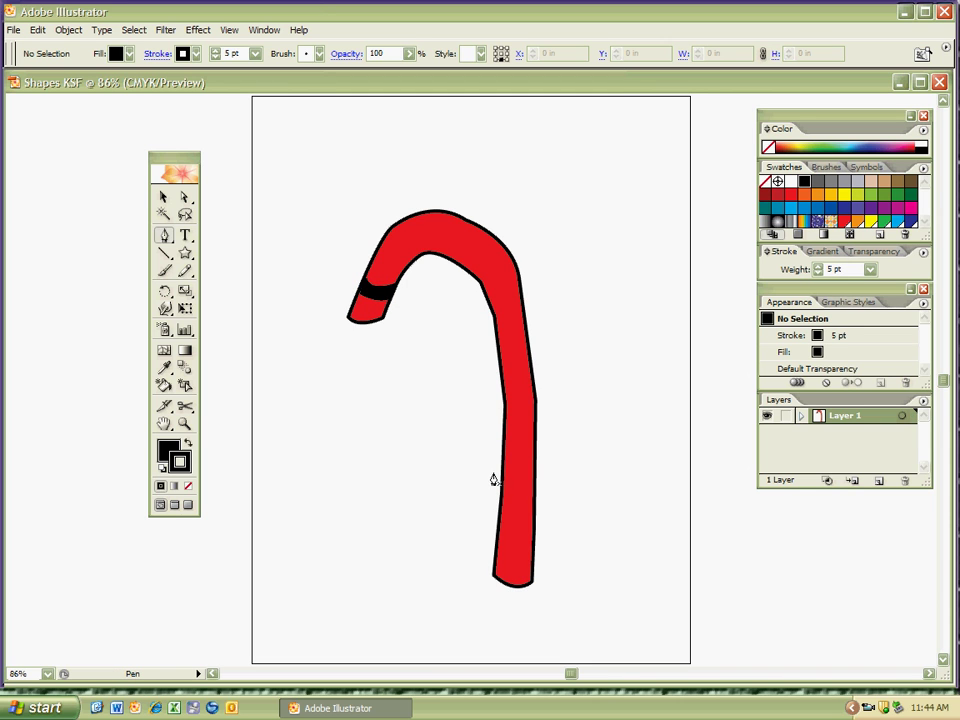